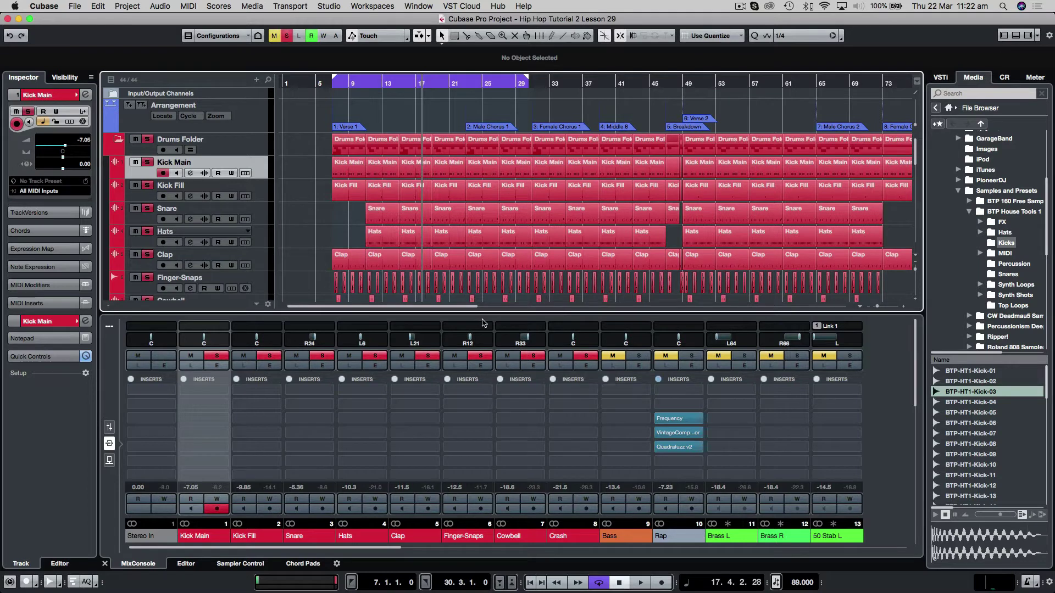
Lower the MixConsole divider so the Cowbell, Crash and Bass tracks show in the track list
{"action": "left_click_drag", "start_coordinate": [525, 317], "coordinate": [523, 371]}
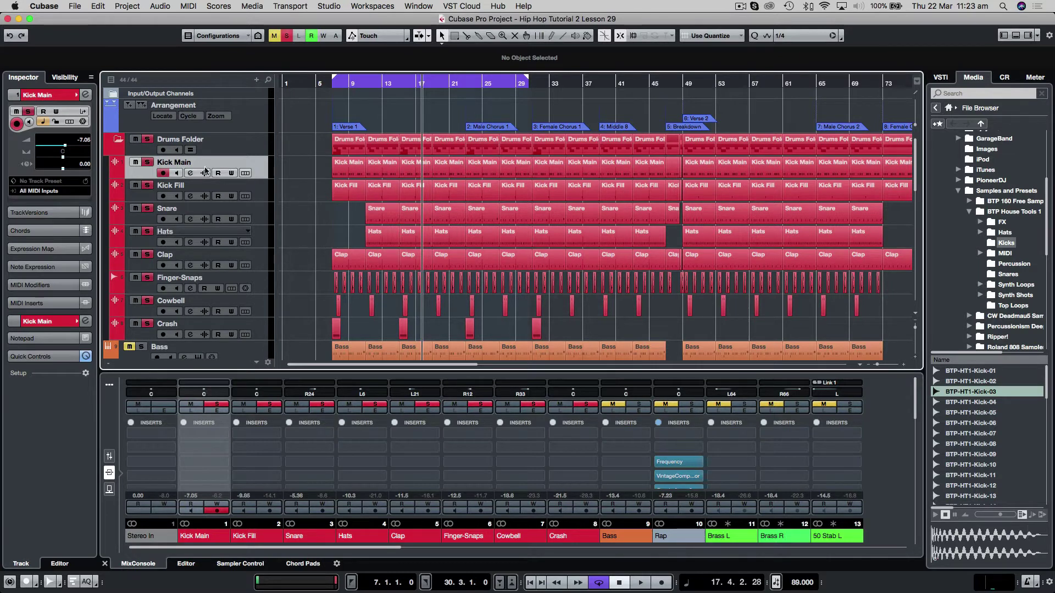
Play the project from the bar 7 locator, stopping at 8.3.2.16
{"action": "left_click", "coordinate": [333, 84]}
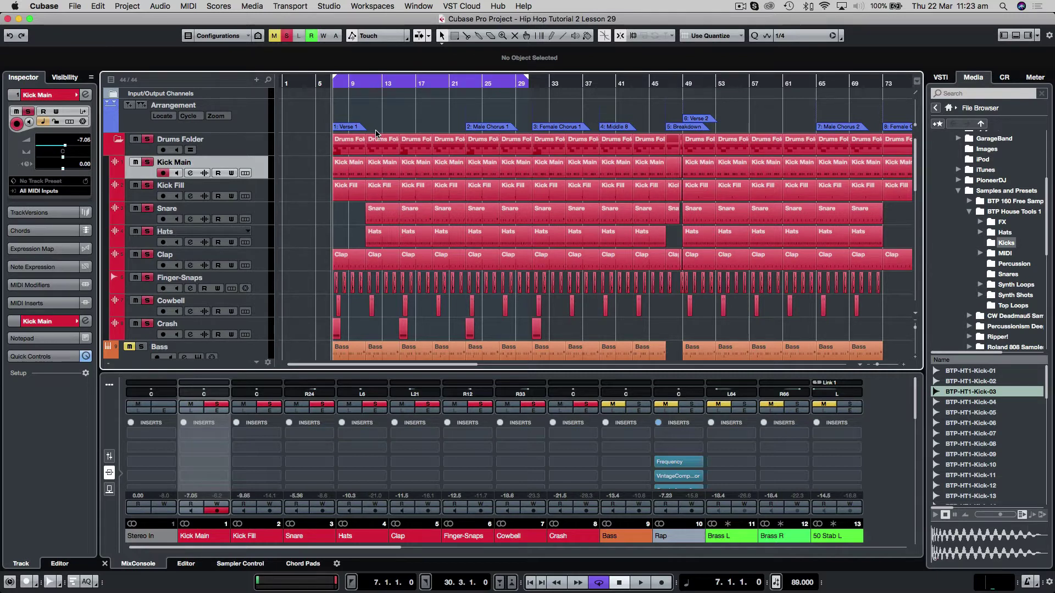
{"action": "key", "text": "space"}
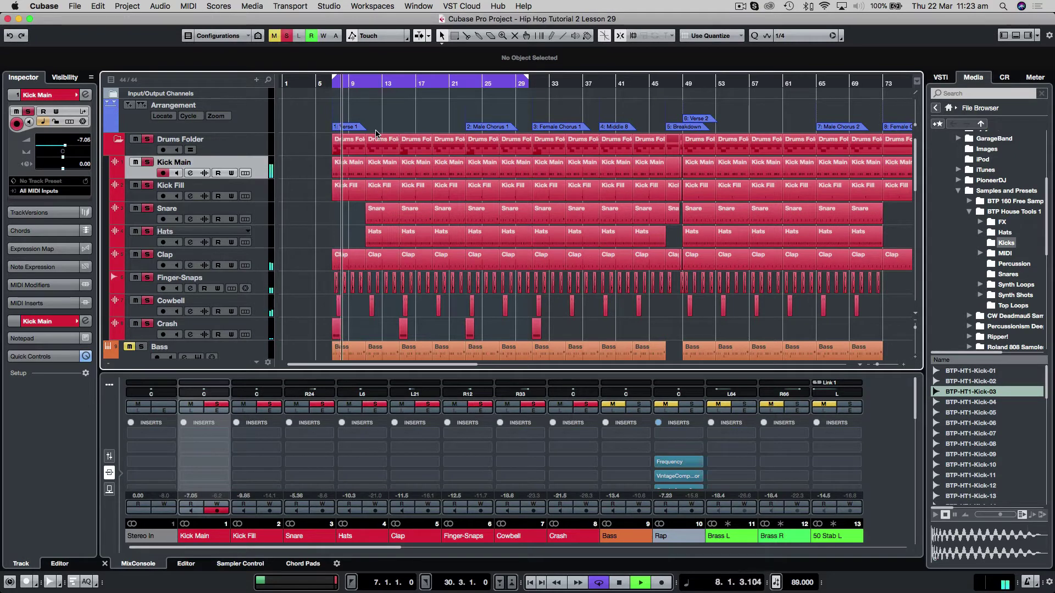
{"action": "key", "text": "space"}
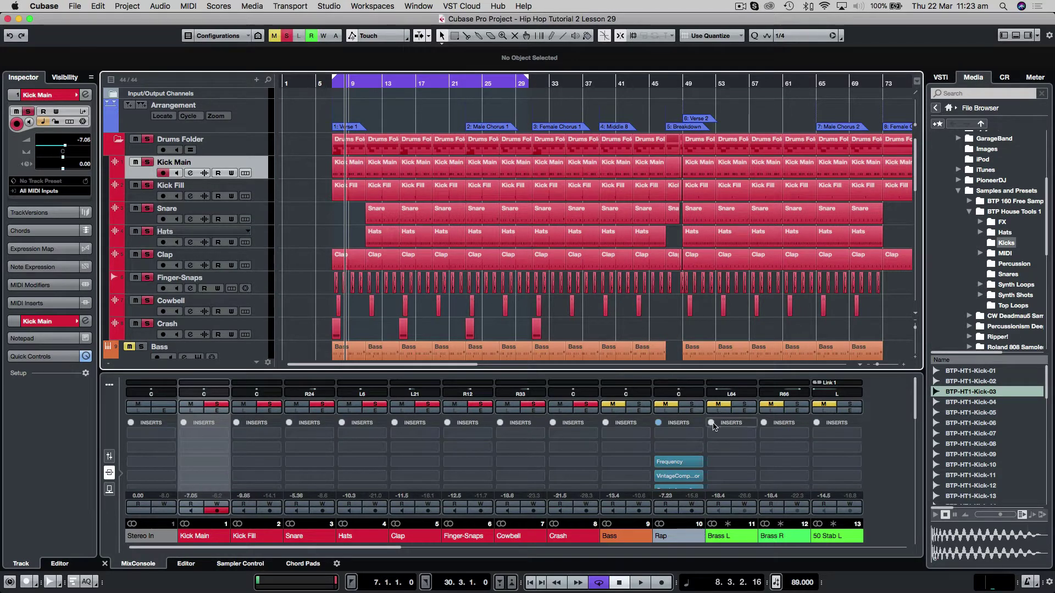
Duplicate Kick Main, audition the BTP-HT1 kicks, and load BTP-HT1-Kick-05 into the copy's sampler
{"action": "right_click", "coordinate": [140, 175]}
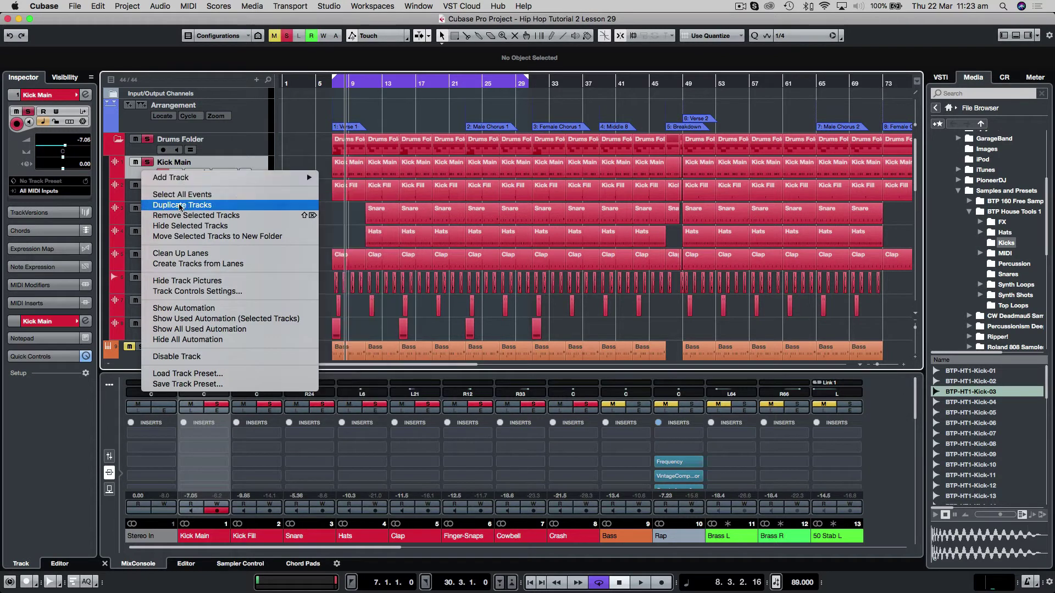
{"action": "left_click", "coordinate": [182, 205]}
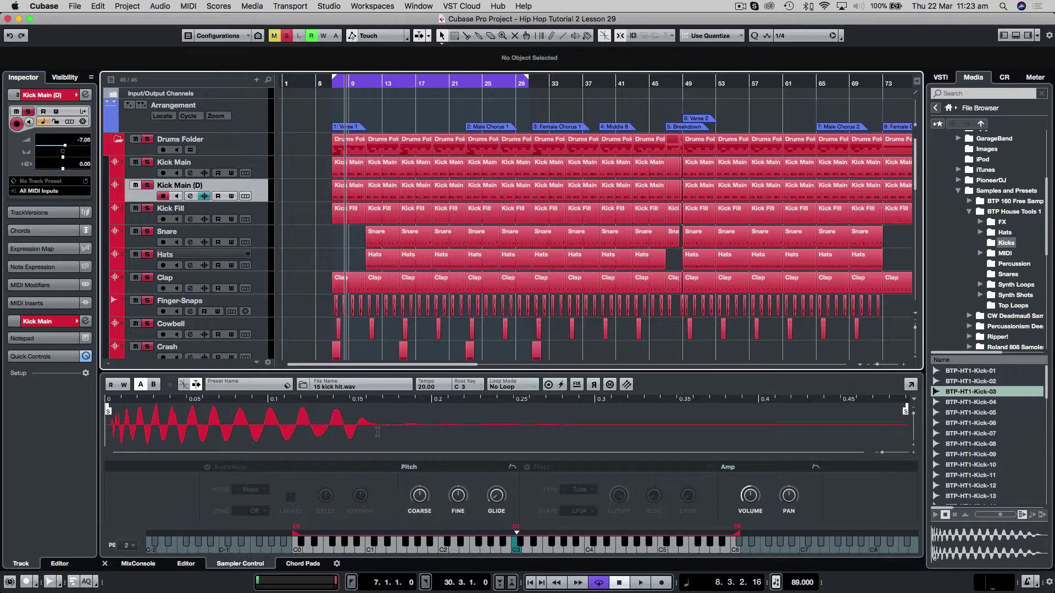
{"action": "left_click", "coordinate": [978, 382]}
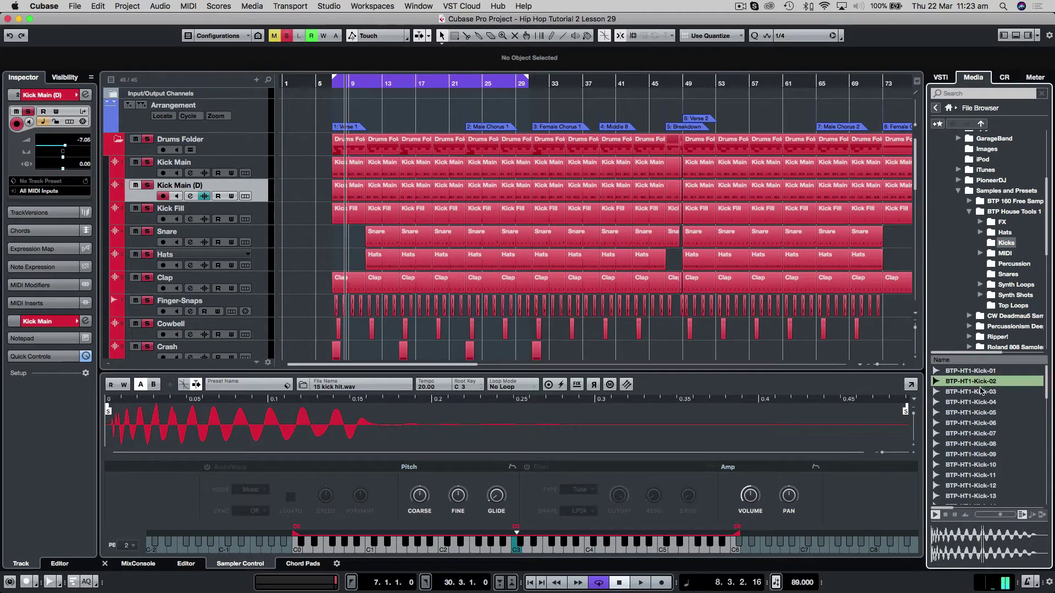
{"action": "left_click", "coordinate": [980, 372]}
{"action": "left_click", "coordinate": [978, 382]}
{"action": "left_click", "coordinate": [976, 393]}
{"action": "left_click", "coordinate": [976, 403]}
{"action": "left_click", "coordinate": [974, 392]}
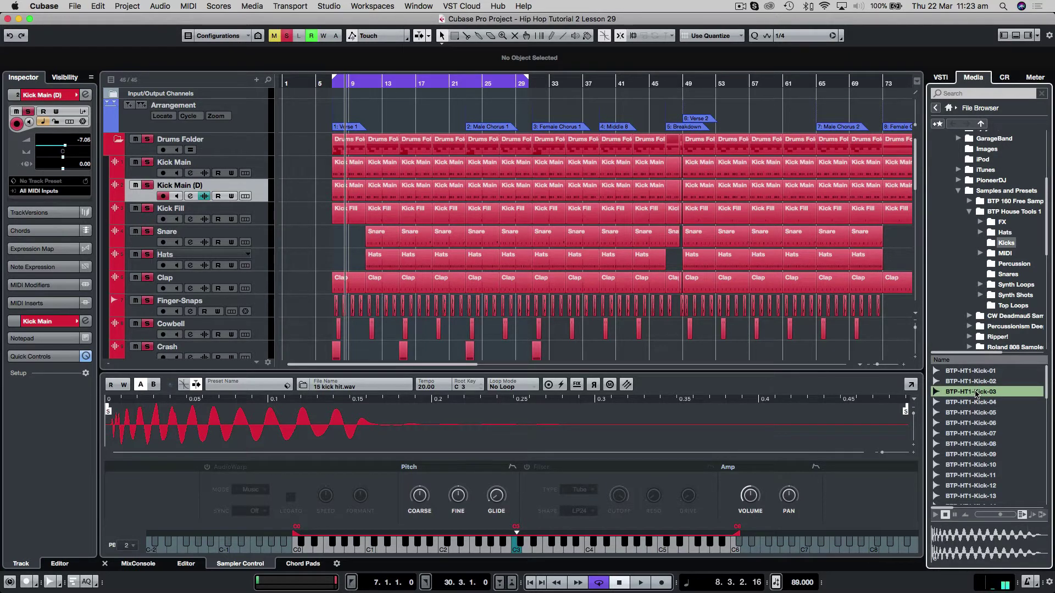
{"action": "left_click_drag", "start_coordinate": [972, 413], "coordinate": [555, 427]}
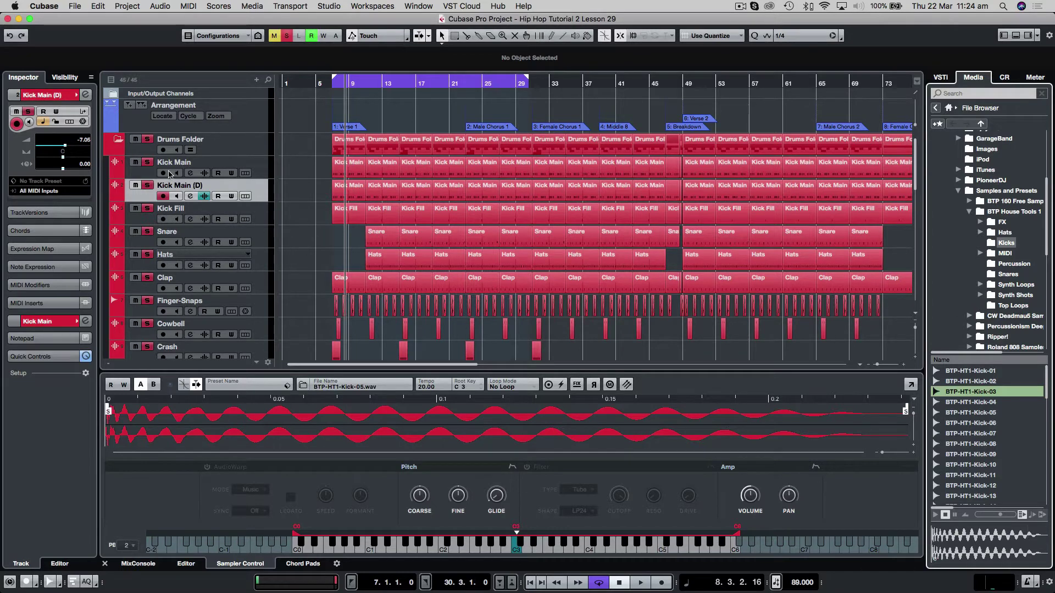
{"action": "key", "text": "space"}
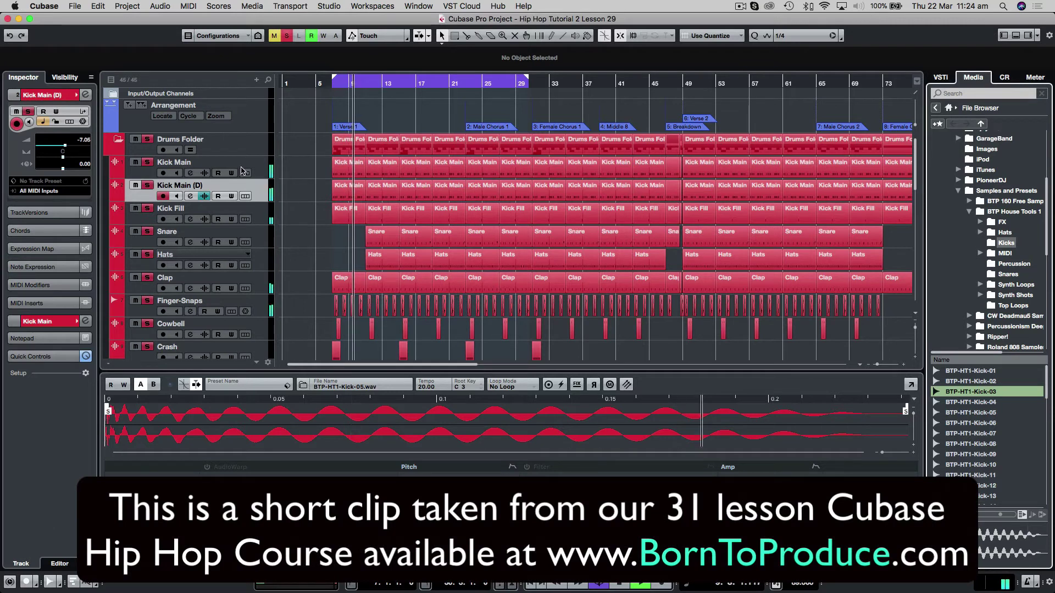
{"action": "left_click", "coordinate": [142, 185]}
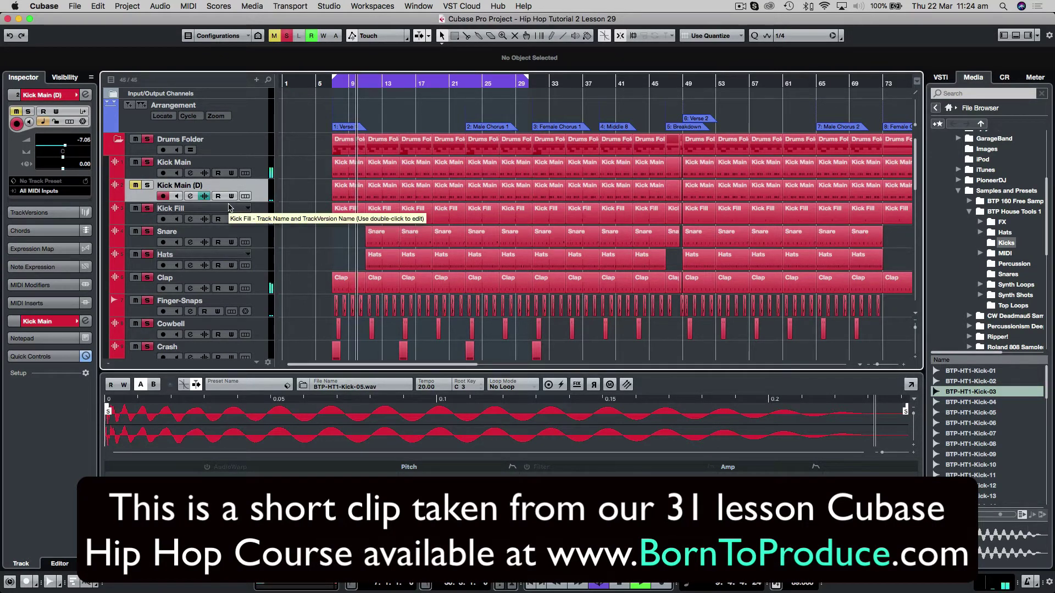
{"action": "left_click", "coordinate": [144, 186]}
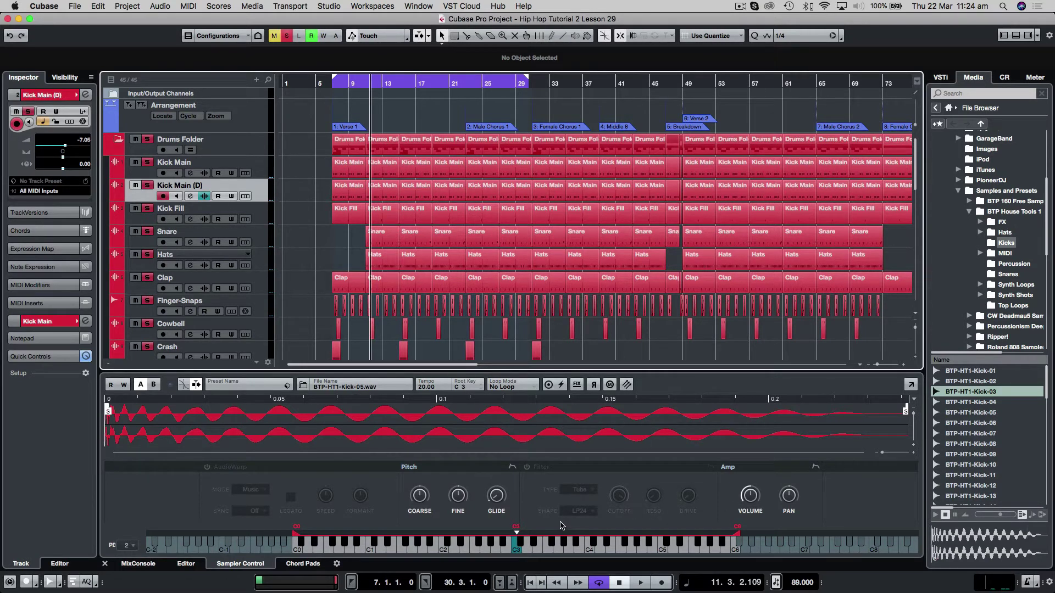
Show the MixConsole faders enlarged and start playback with the duplicate kick pulled down
{"action": "left_click", "coordinate": [144, 564]}
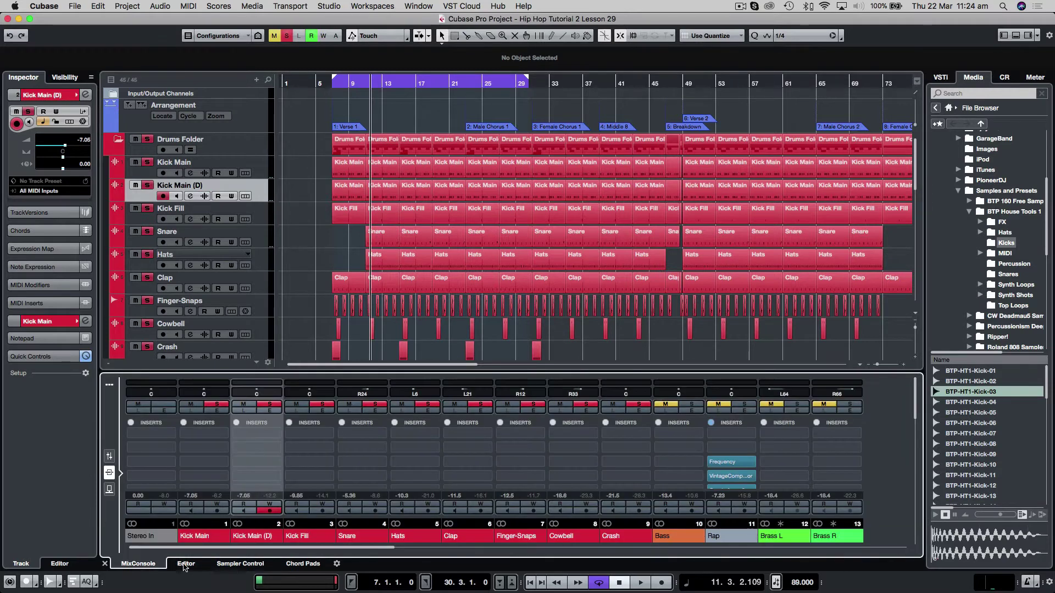
{"action": "left_click_drag", "start_coordinate": [316, 372], "coordinate": [314, 324]}
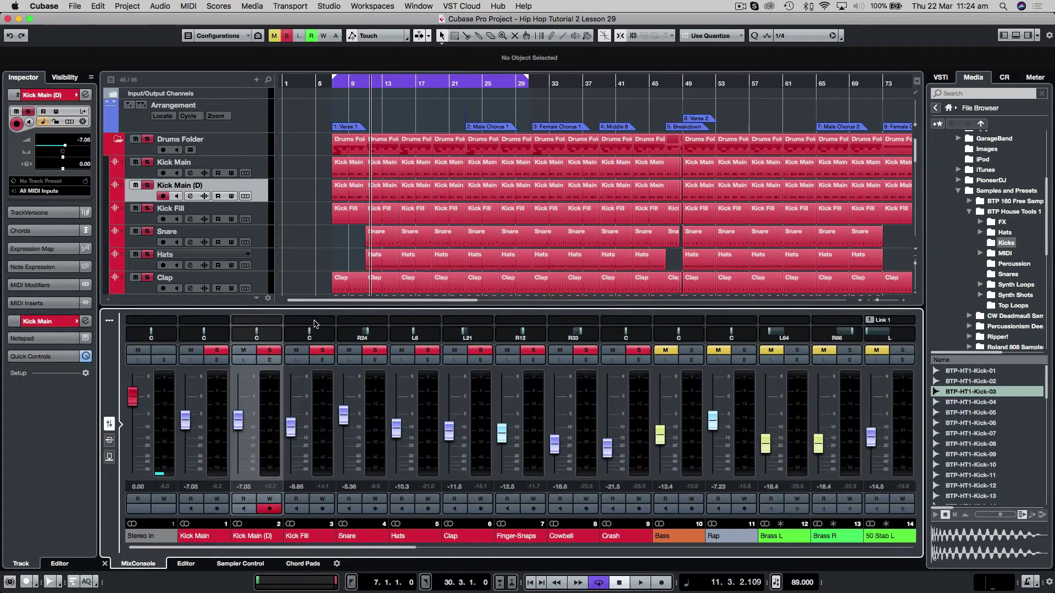
{"action": "key", "text": "space"}
{"action": "left_click_drag", "start_coordinate": [238, 420], "coordinate": [238, 457]}
Unsolo Kick Fill, Snare and the other drums, and bring Kick Main (D) to -10.7 dB
{"action": "left_click", "coordinate": [296, 350]}
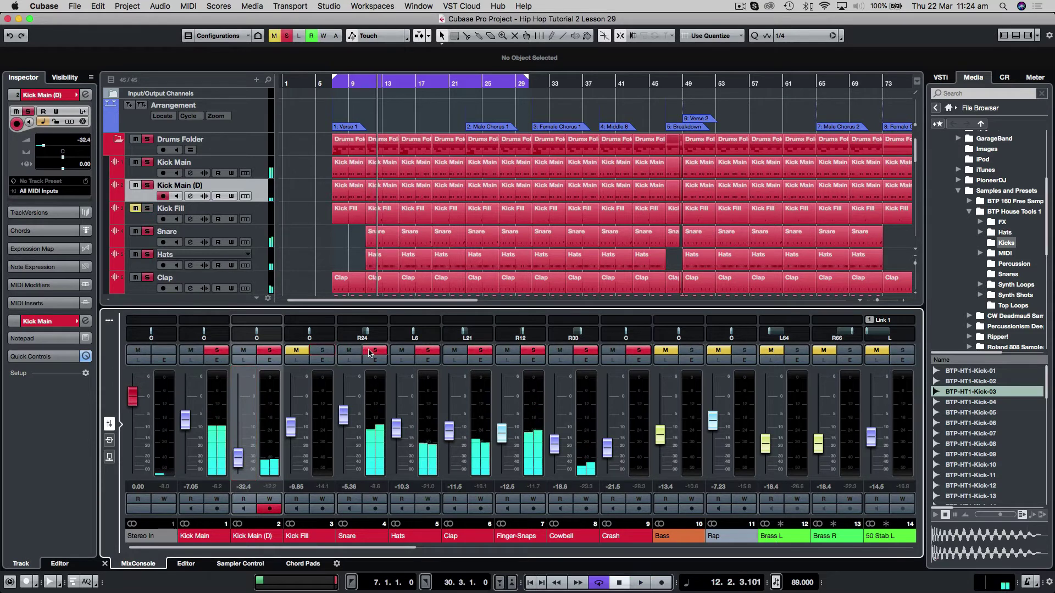
{"action": "left_click", "coordinate": [349, 350]}
{"action": "left_click_drag", "start_coordinate": [411, 351], "coordinate": [613, 350]}
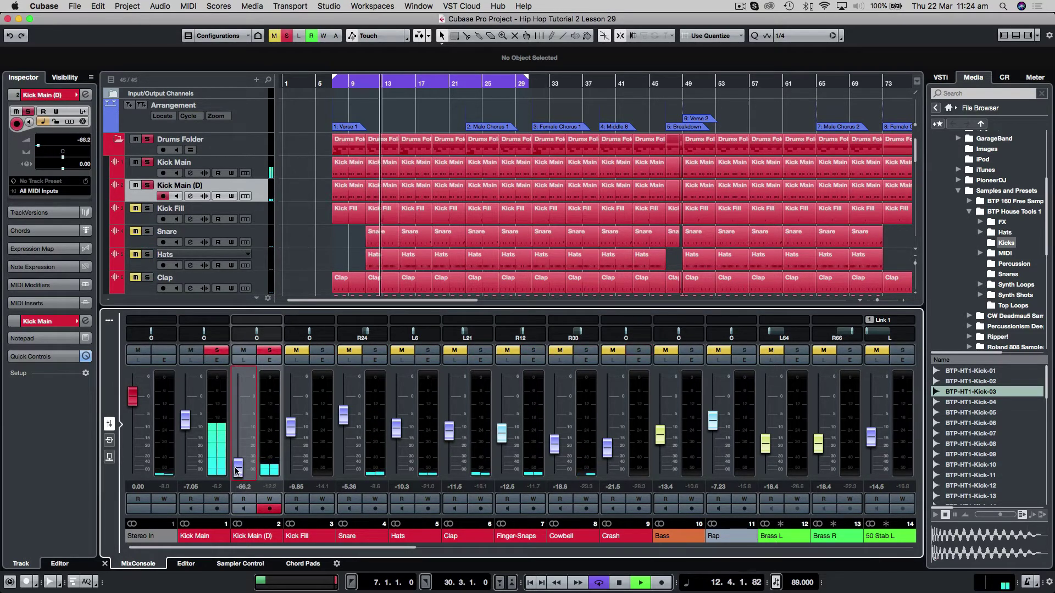
{"action": "left_click_drag", "start_coordinate": [238, 459], "coordinate": [235, 432]}
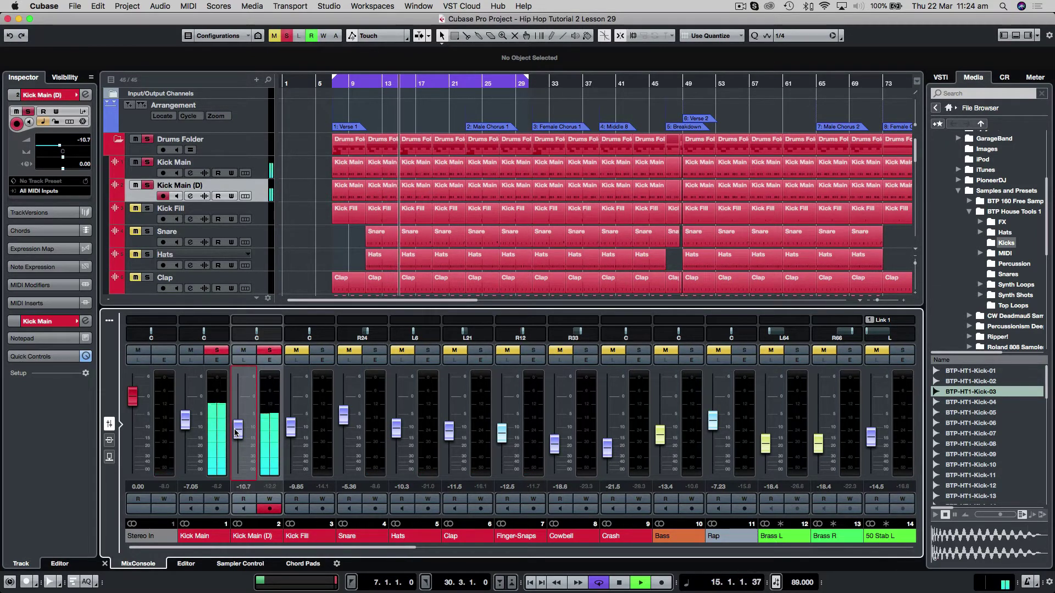
{"action": "key", "text": "space"}
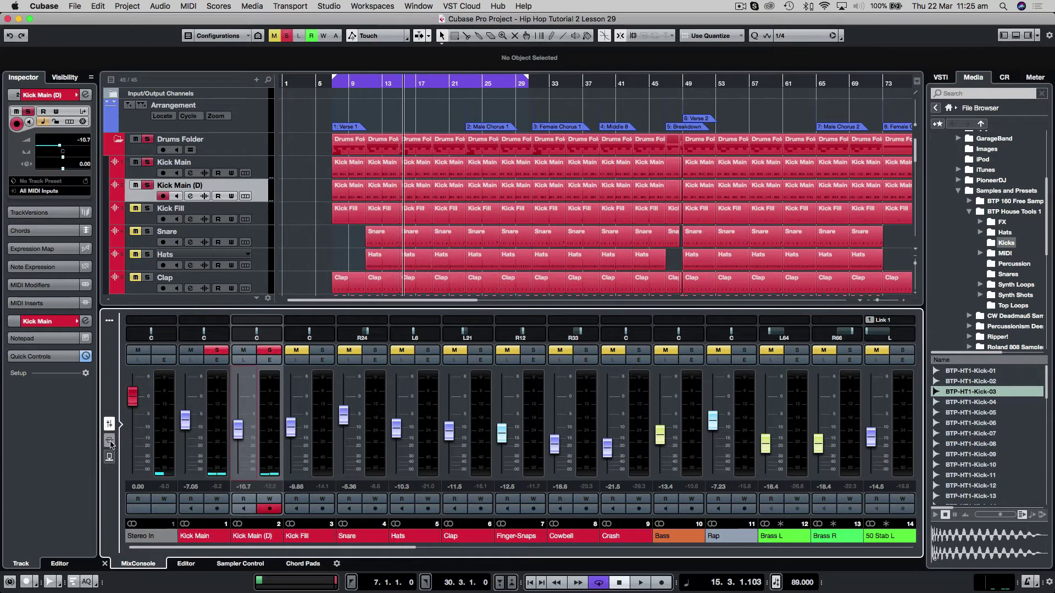
Insert StudioEQ in slot 3 of both kicks, stack the two EQ windows, and enable Spectrum in each
{"action": "left_click", "coordinate": [110, 440]}
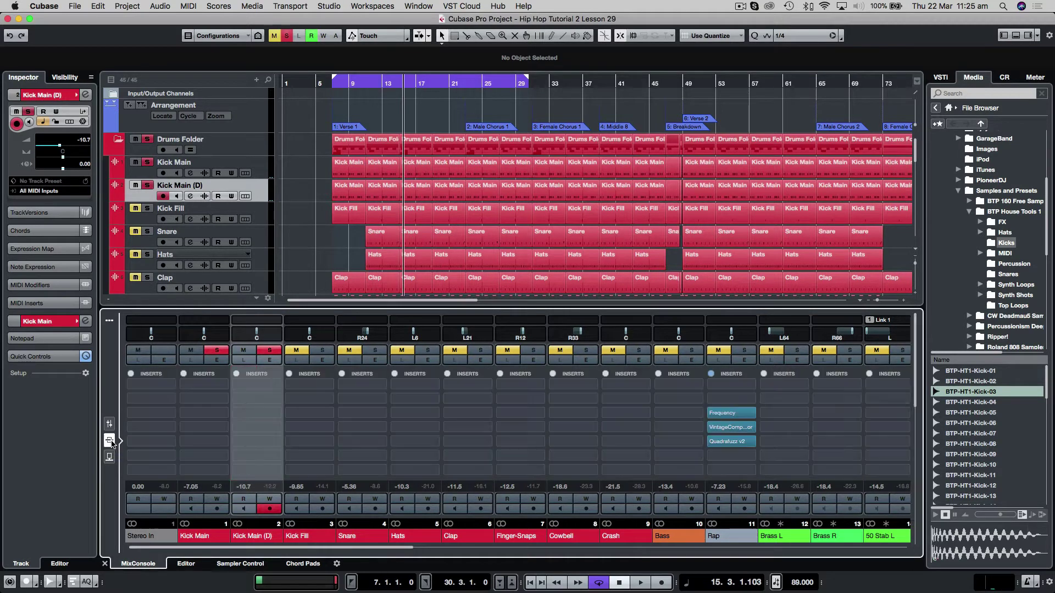
{"action": "left_click", "coordinate": [236, 430]}
{"action": "left_click_drag", "start_coordinate": [445, 101], "coordinate": [619, 94]}
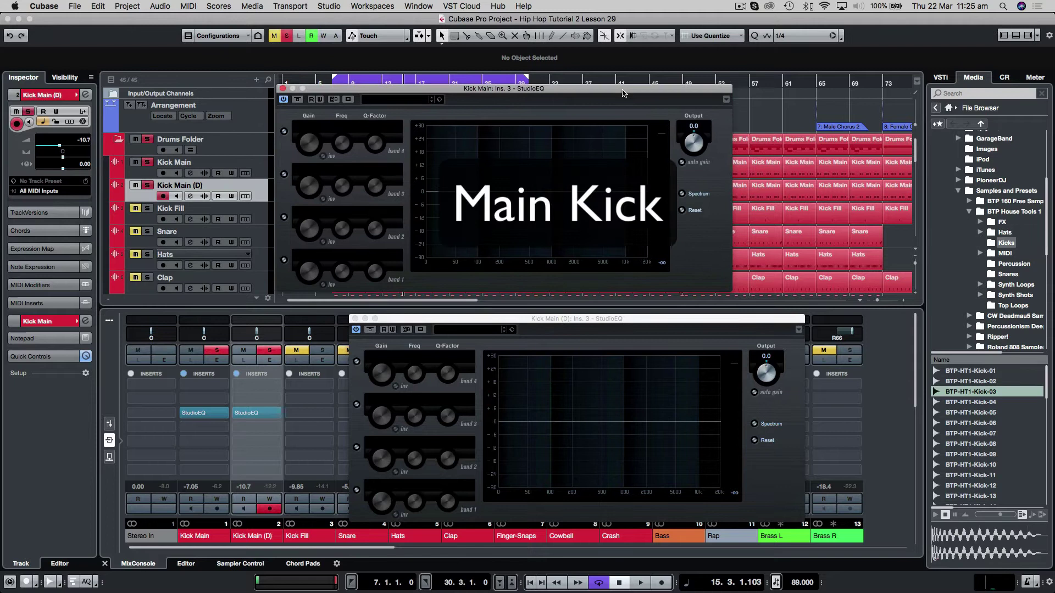
{"action": "left_click_drag", "start_coordinate": [642, 318], "coordinate": [565, 298]}
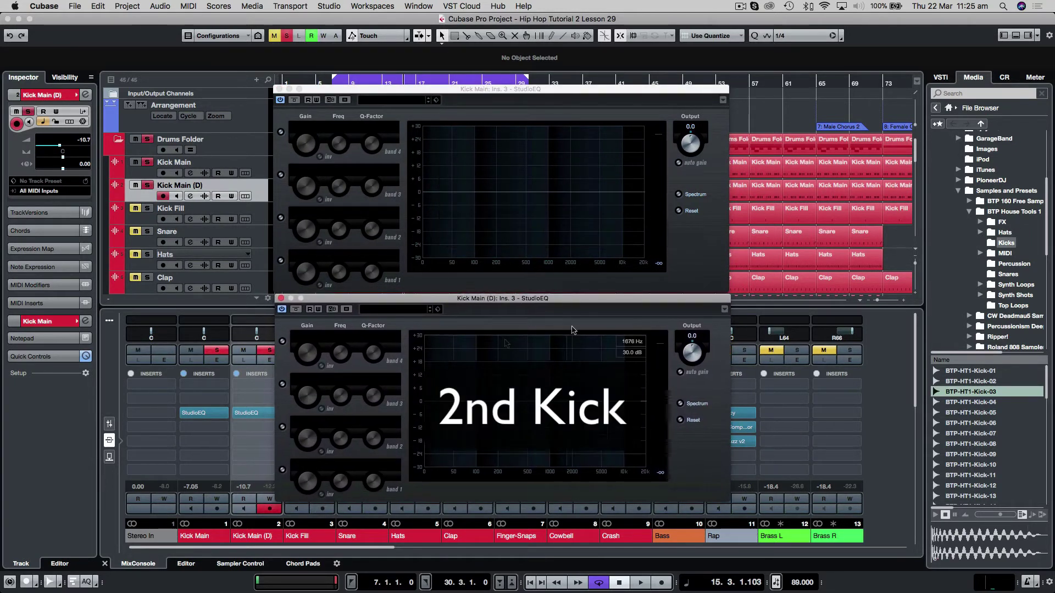
{"action": "left_click", "coordinate": [679, 194]}
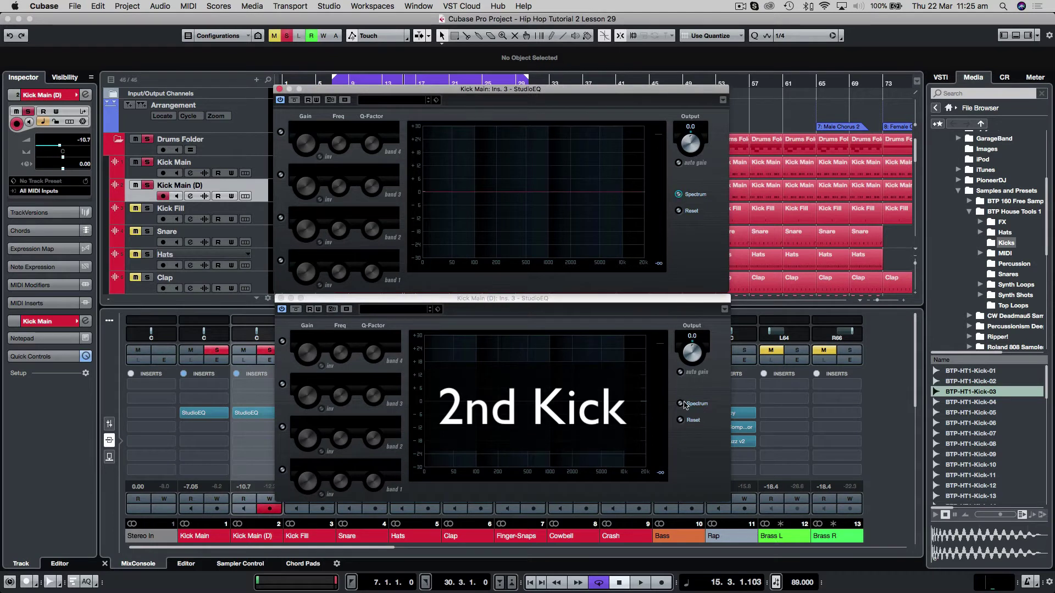
{"action": "left_click", "coordinate": [683, 405]}
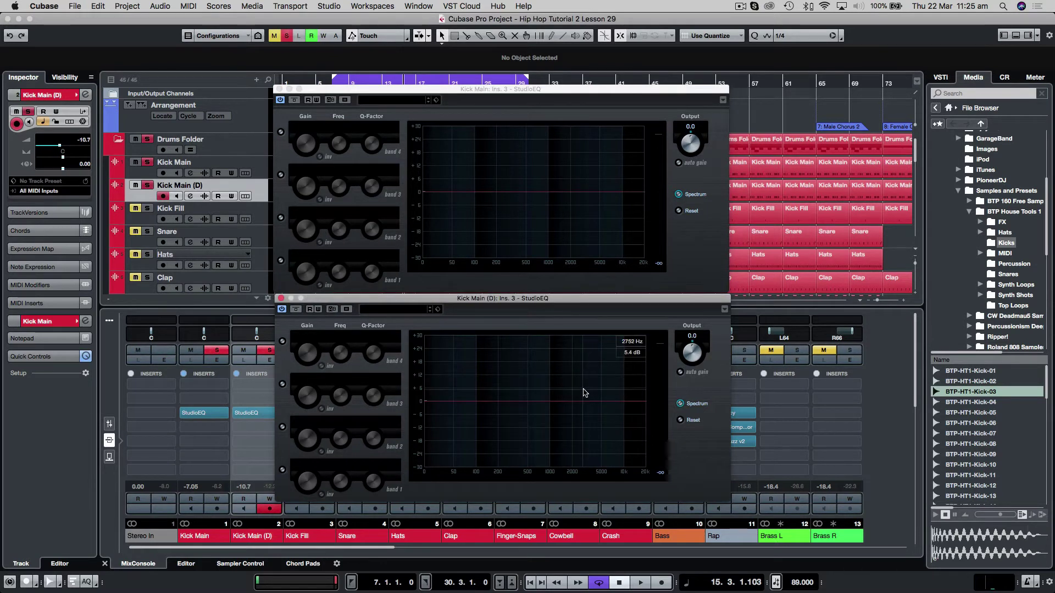
{"action": "key", "text": "space"}
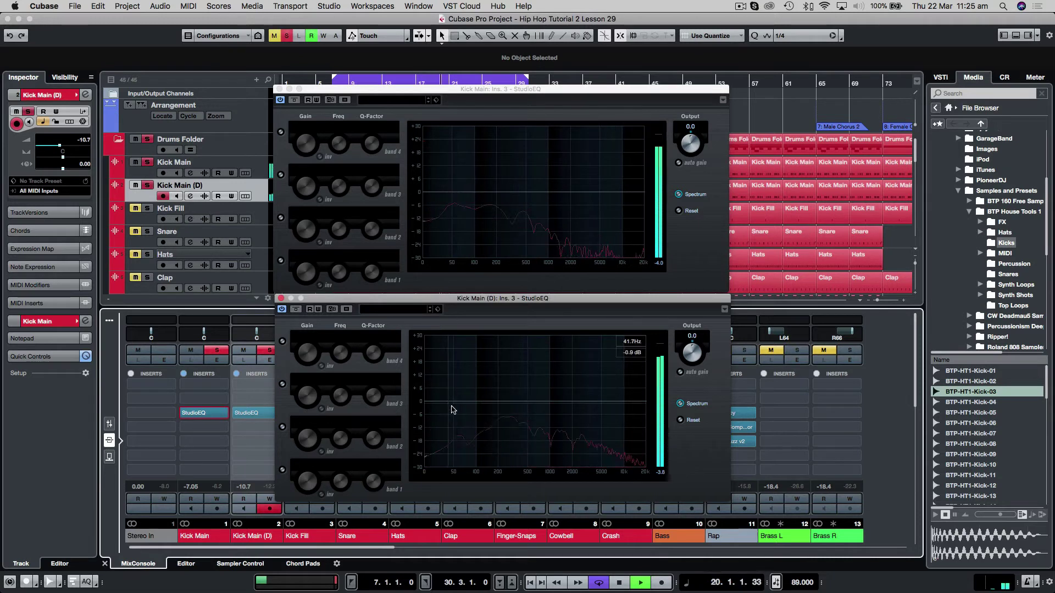
Play Kick Main and Kick Main (D) soloed in turn, ending with only Kick Main soloed
{"action": "key", "text": "space"}
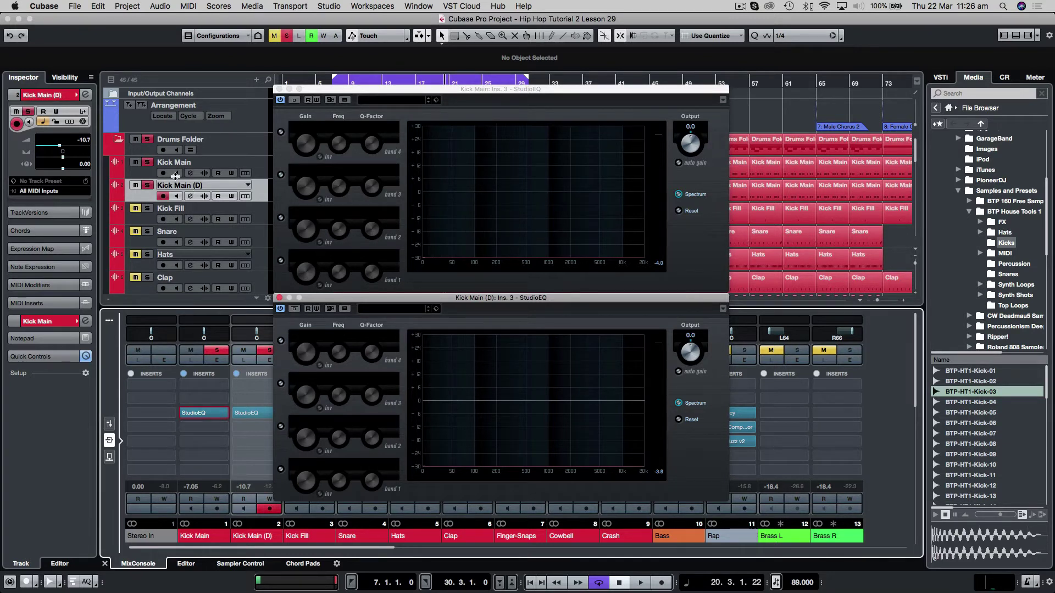
{"action": "left_click", "coordinate": [146, 185]}
{"action": "key", "text": "space"}
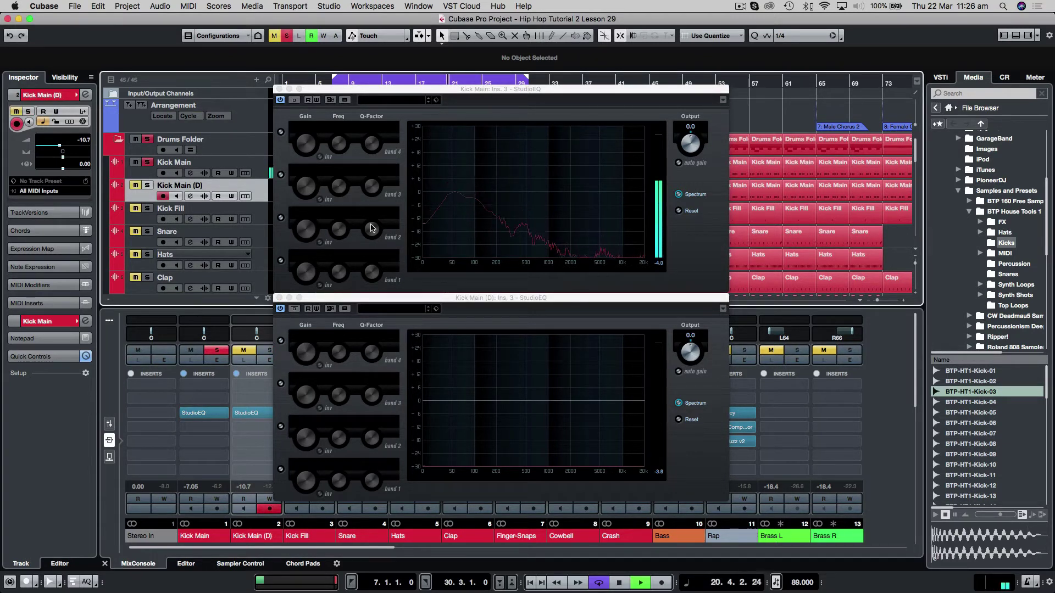
{"action": "key", "text": "space"}
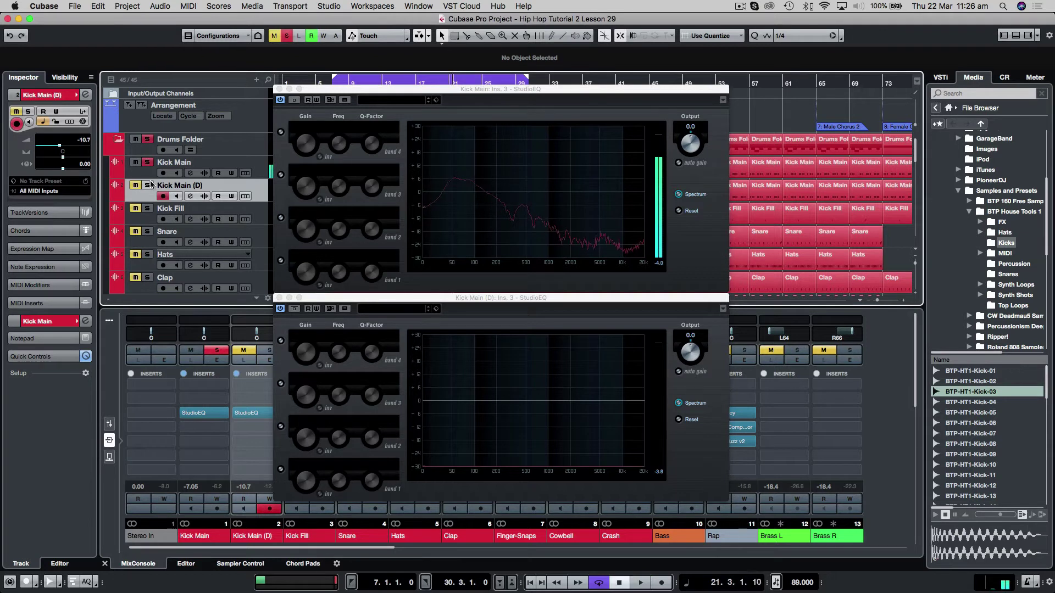
{"action": "key", "text": "s"}
{"action": "key", "text": "space"}
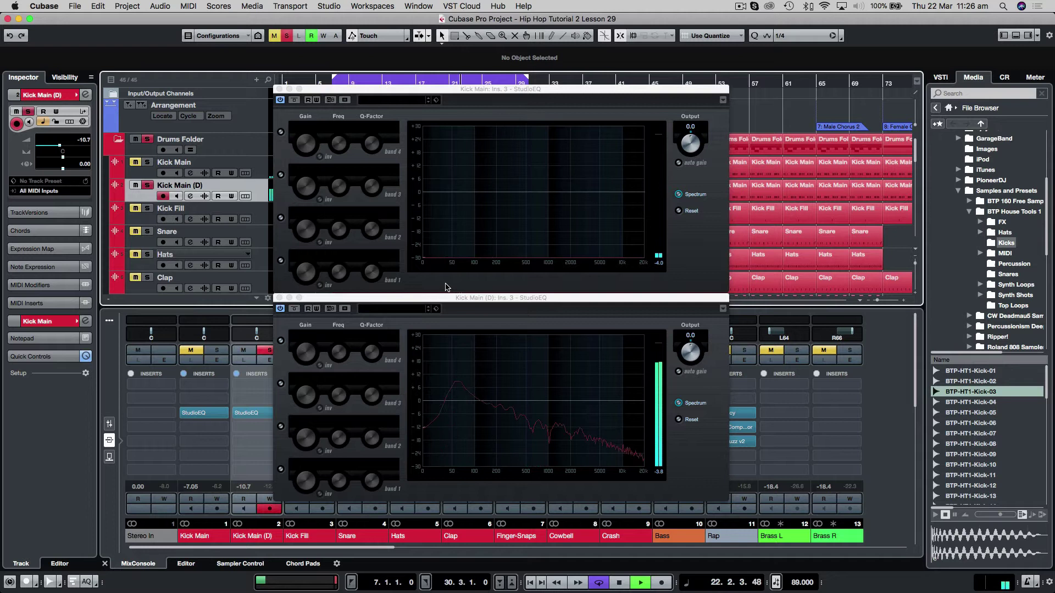
{"action": "key", "text": "space"}
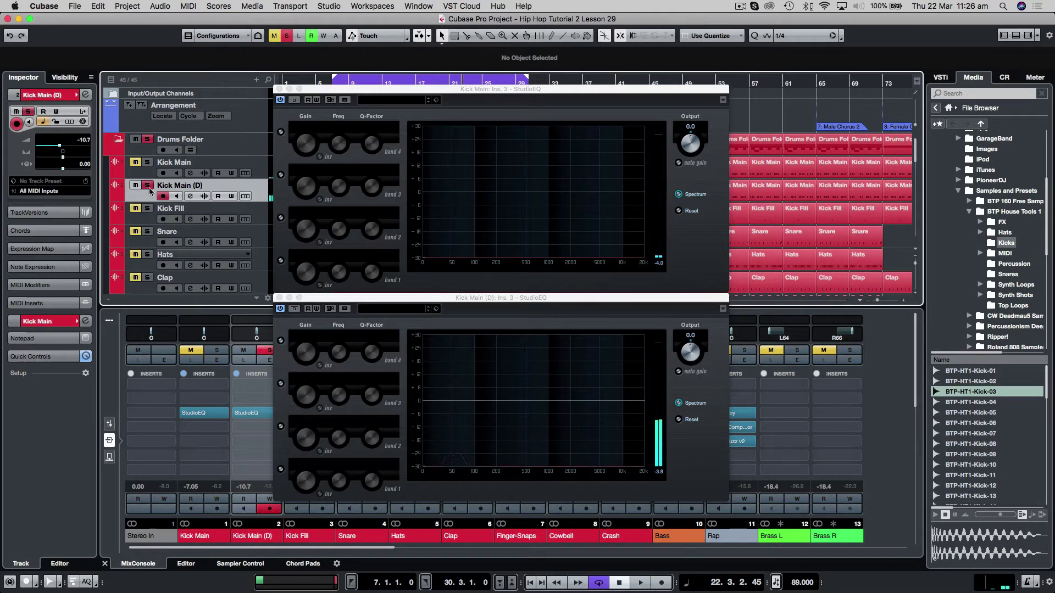
{"action": "left_click", "coordinate": [147, 163]}
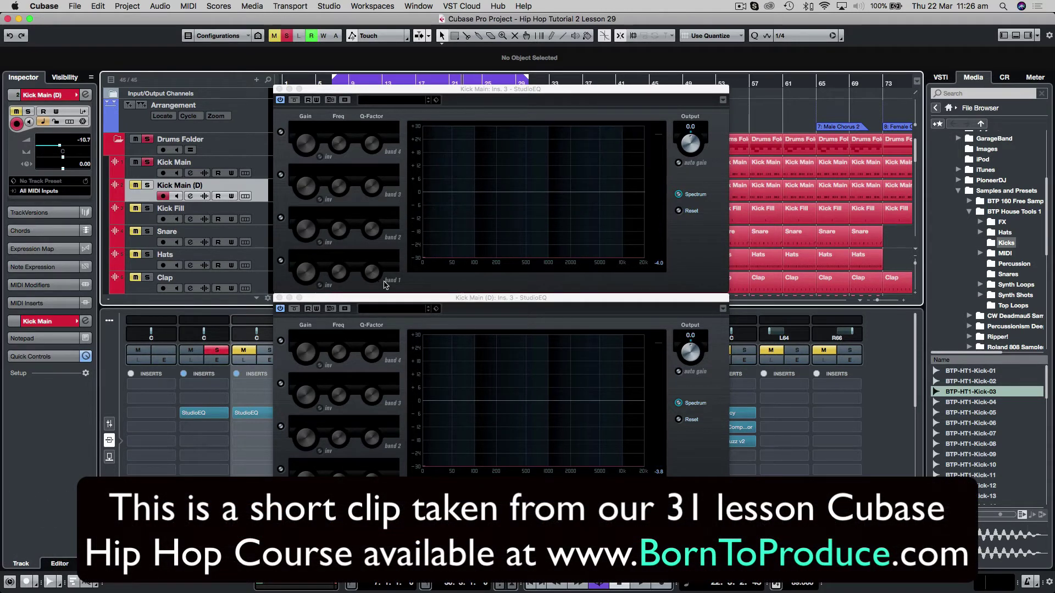
Make band 1 of Kick Main's StudioEQ a low shelf cutting about -9.9 dB at 105 Hz
{"action": "left_click", "coordinate": [281, 262]}
{"action": "left_click", "coordinate": [392, 256]}
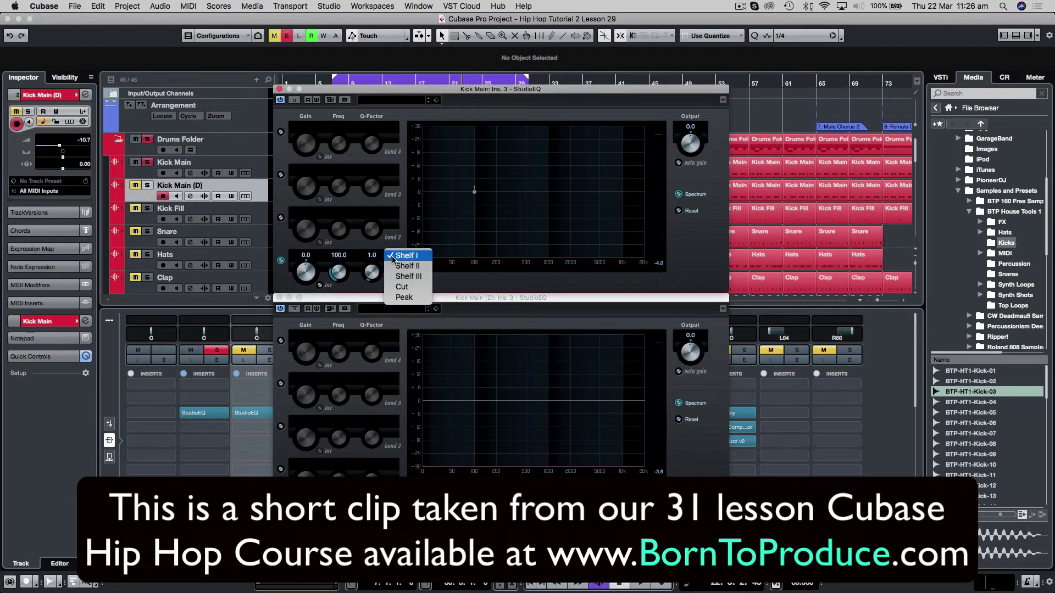
{"action": "left_click", "coordinate": [410, 263]}
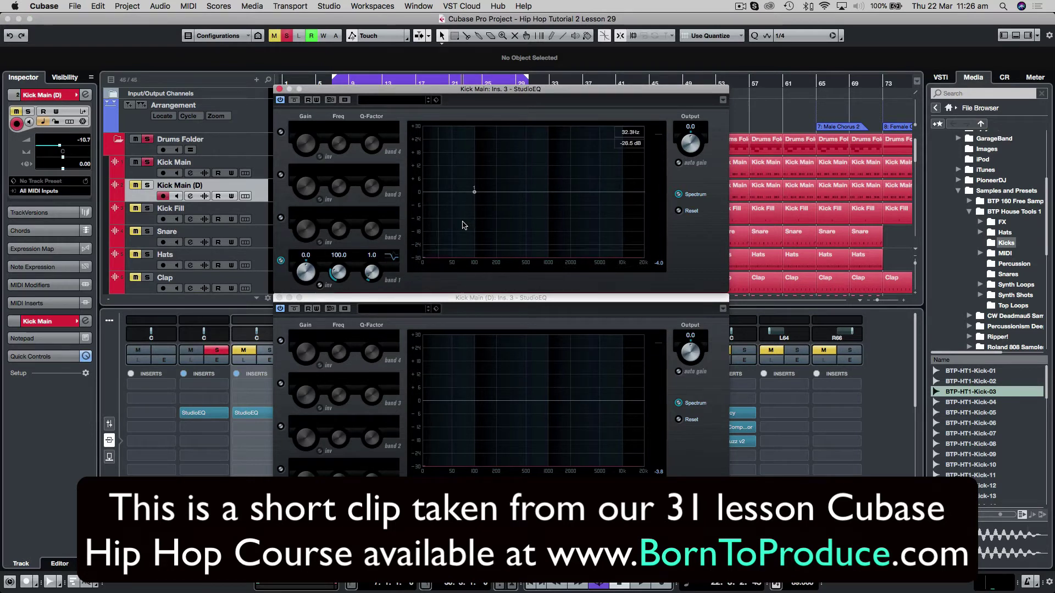
{"action": "left_click_drag", "start_coordinate": [474, 192], "coordinate": [483, 208]}
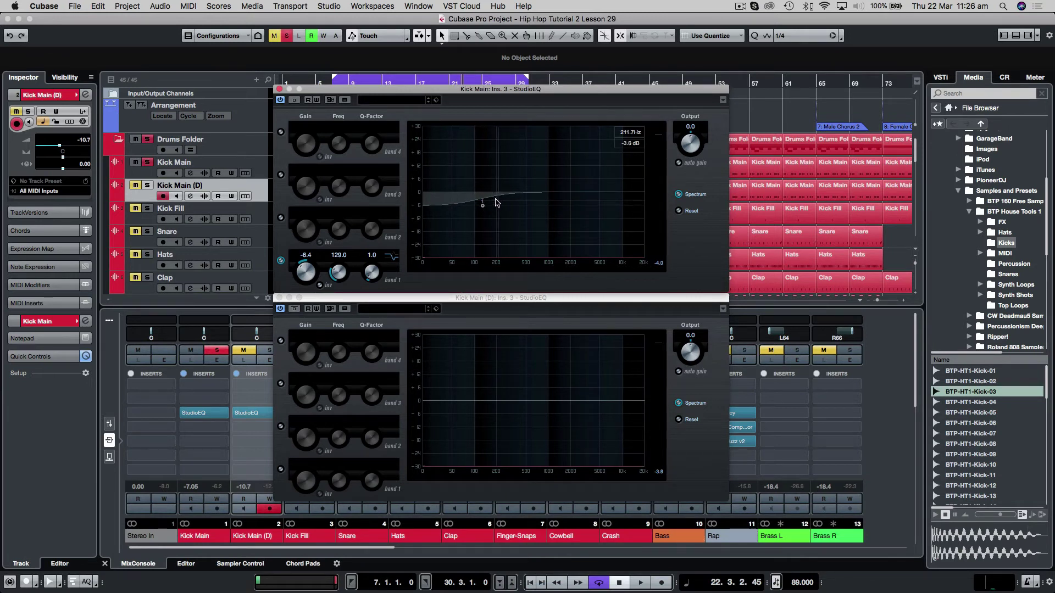
{"action": "left_click_drag", "start_coordinate": [482, 205], "coordinate": [477, 214]}
A/B the low-shelf cut during playback, then solo Kick Main (D)
{"action": "key", "text": "space"}
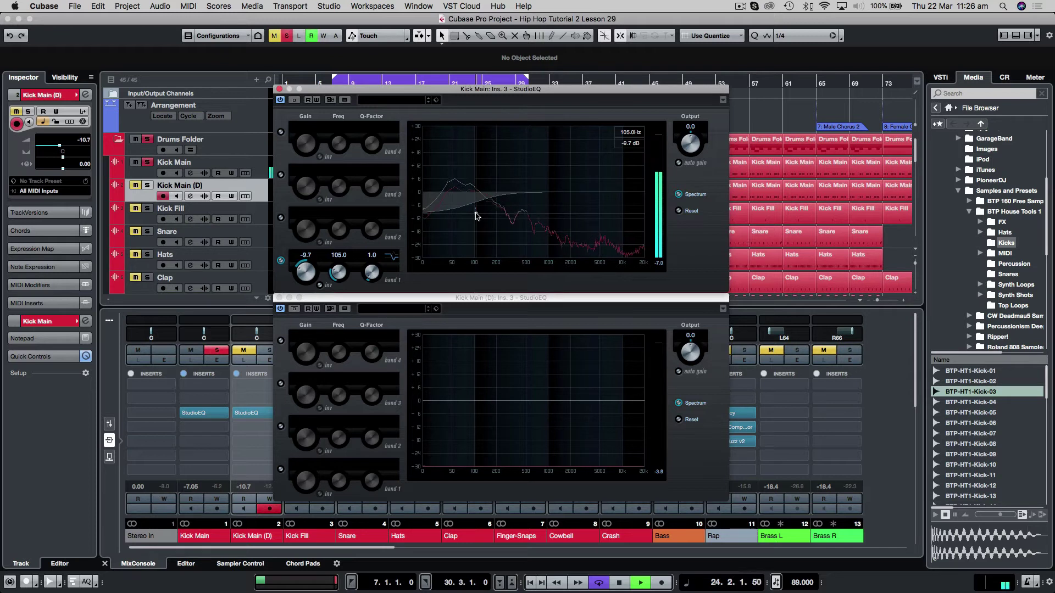
{"action": "left_click", "coordinate": [281, 261]}
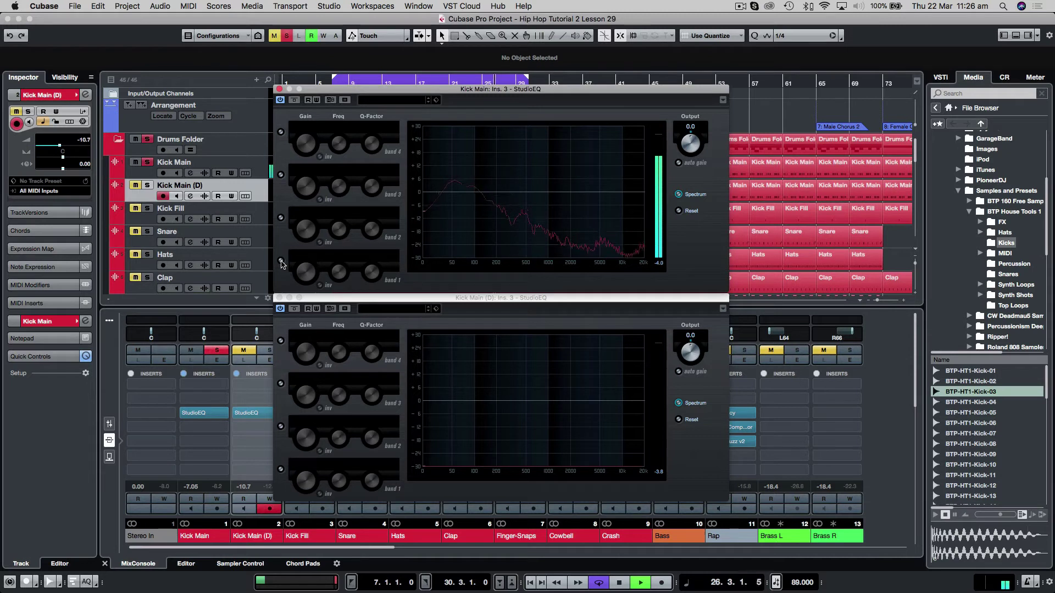
{"action": "left_click", "coordinate": [281, 261]}
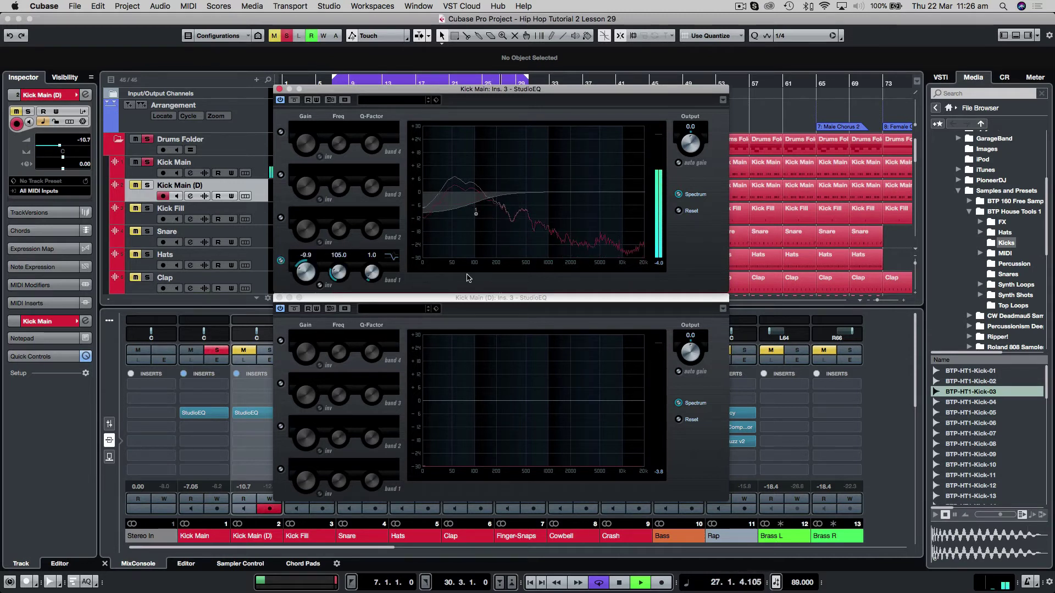
{"action": "key", "text": "space"}
{"action": "left_click", "coordinate": [147, 186]}
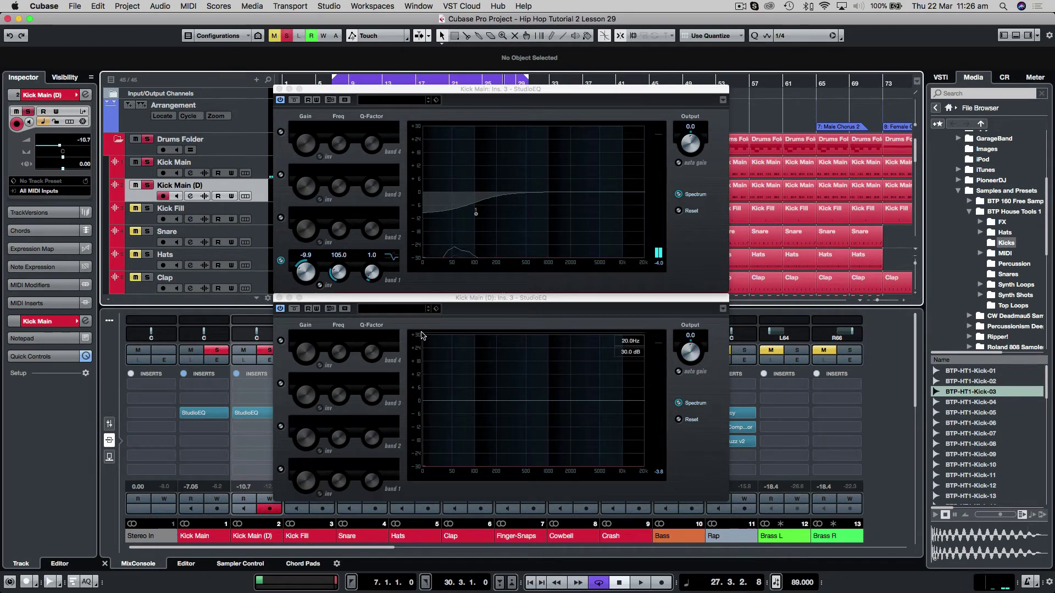
A/B Kick Main's low cut while playing, then unsolo Kick Main (D) and play the layered kicks
{"action": "key", "text": "space"}
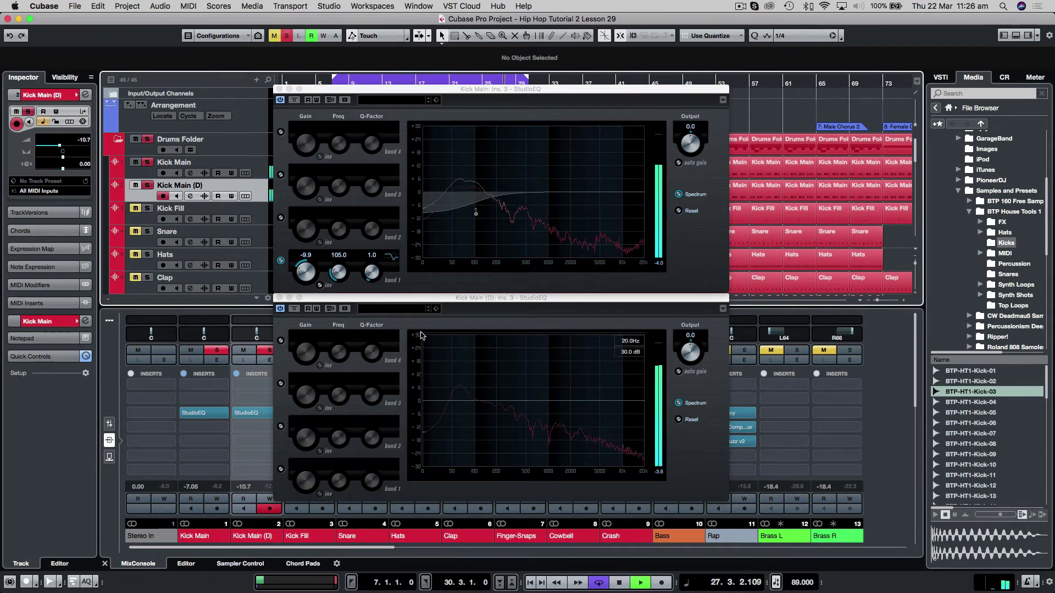
{"action": "left_click", "coordinate": [280, 261]}
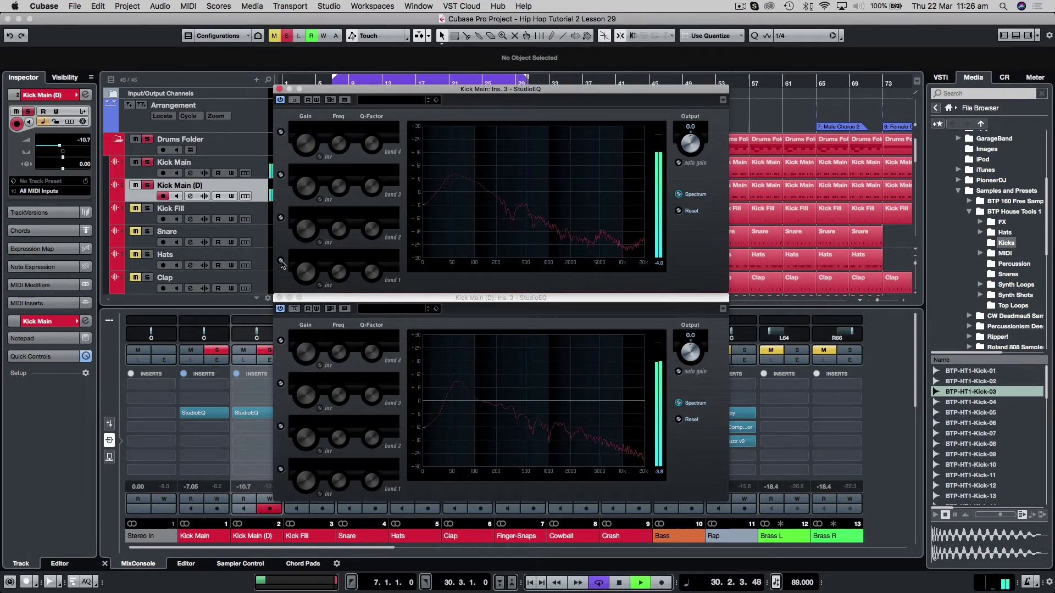
{"action": "left_click", "coordinate": [281, 261]}
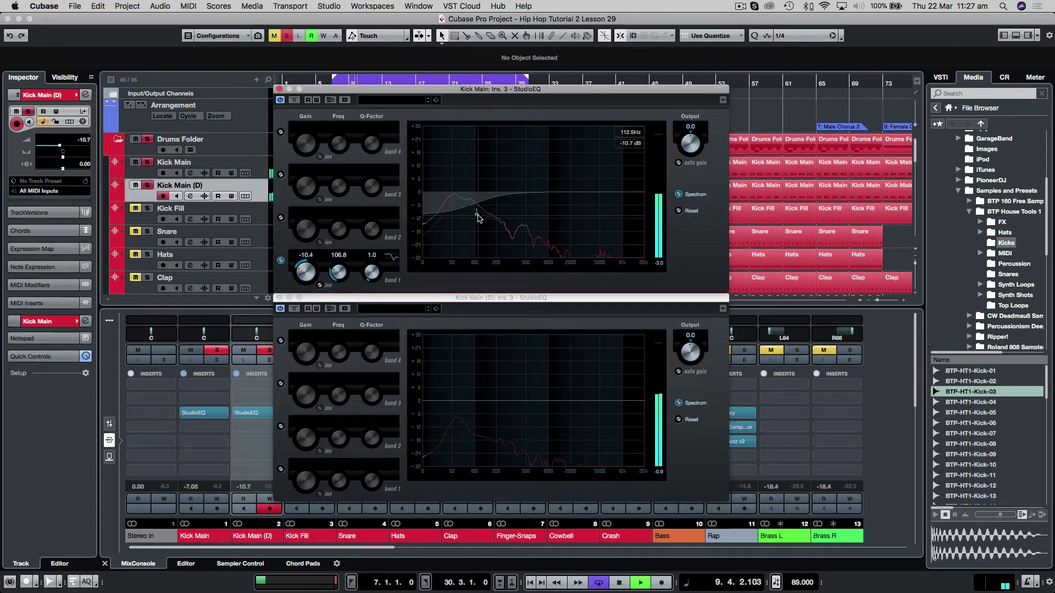
{"action": "key", "text": "space"}
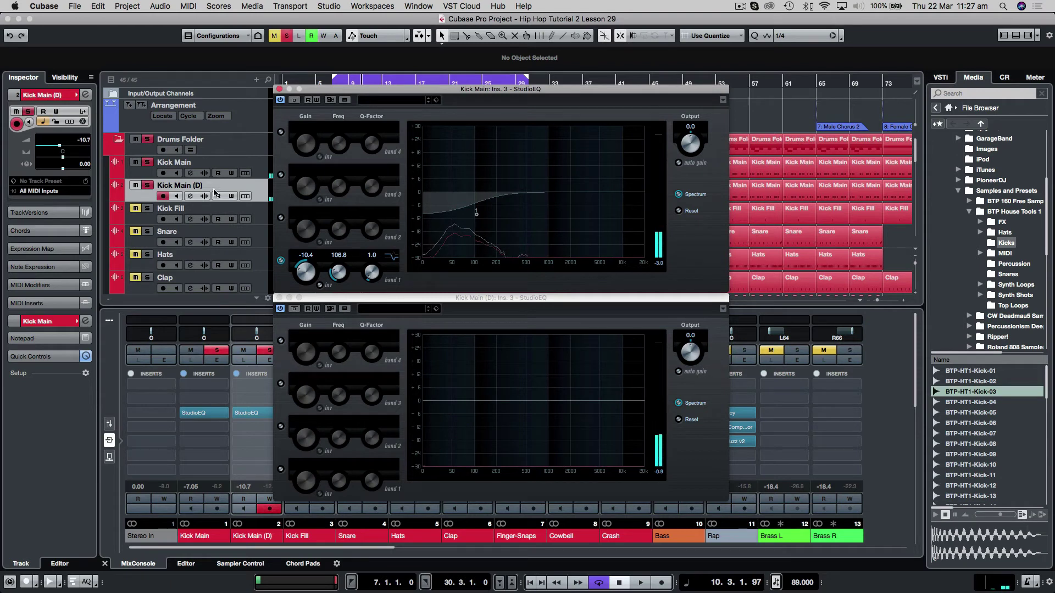
{"action": "left_click", "coordinate": [147, 185]}
{"action": "key", "text": "space"}
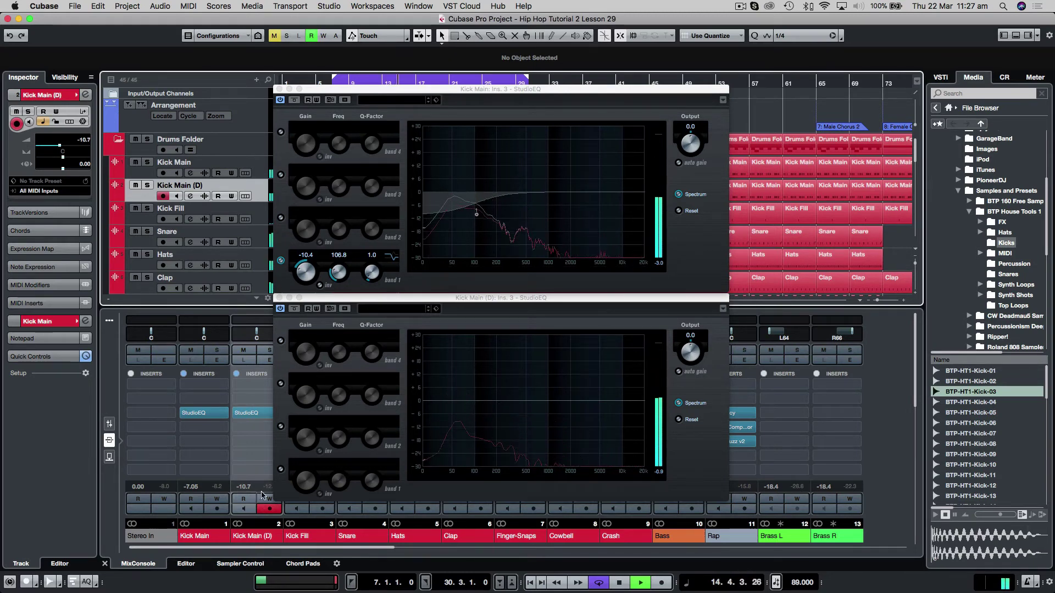
{"action": "key", "text": "space"}
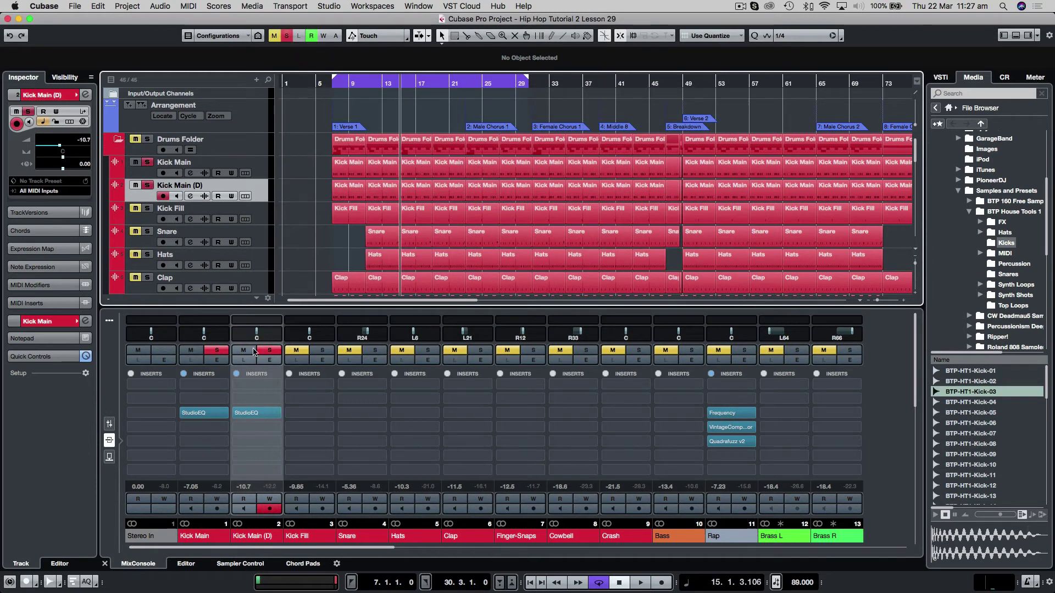
Switch the mixer to fader view and pull Kick Main (D) down during playback
{"action": "left_click", "coordinate": [109, 423]}
{"action": "key", "text": "space"}
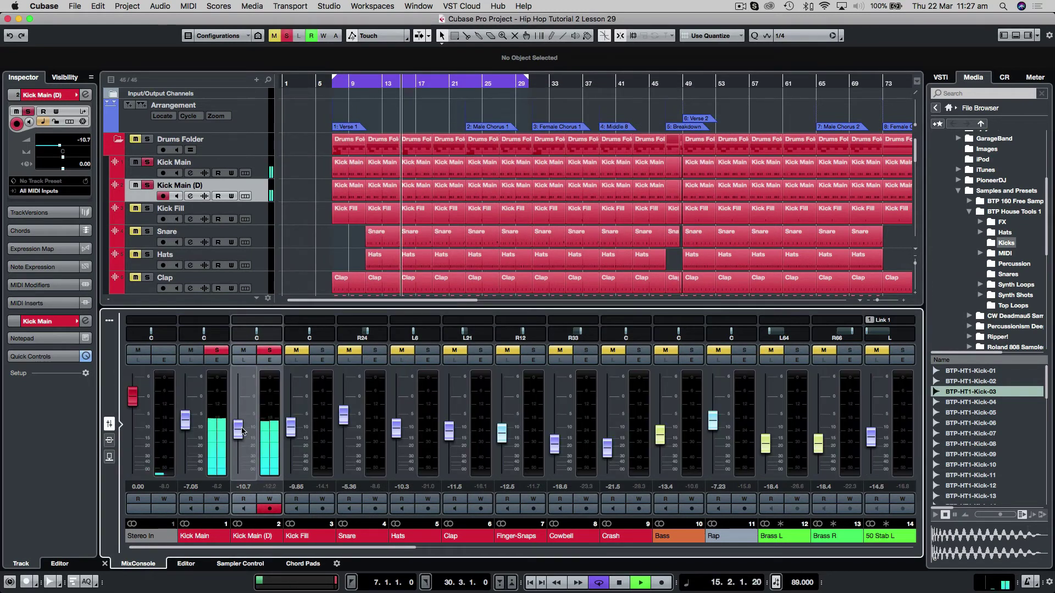
{"action": "mouse_move", "coordinate": [238, 432]}
{"action": "left_mouse_down"}
{"action": "mouse_move", "coordinate": [236, 470]}
{"action": "mouse_move", "coordinate": [235, 433]}
{"action": "left_mouse_up"}
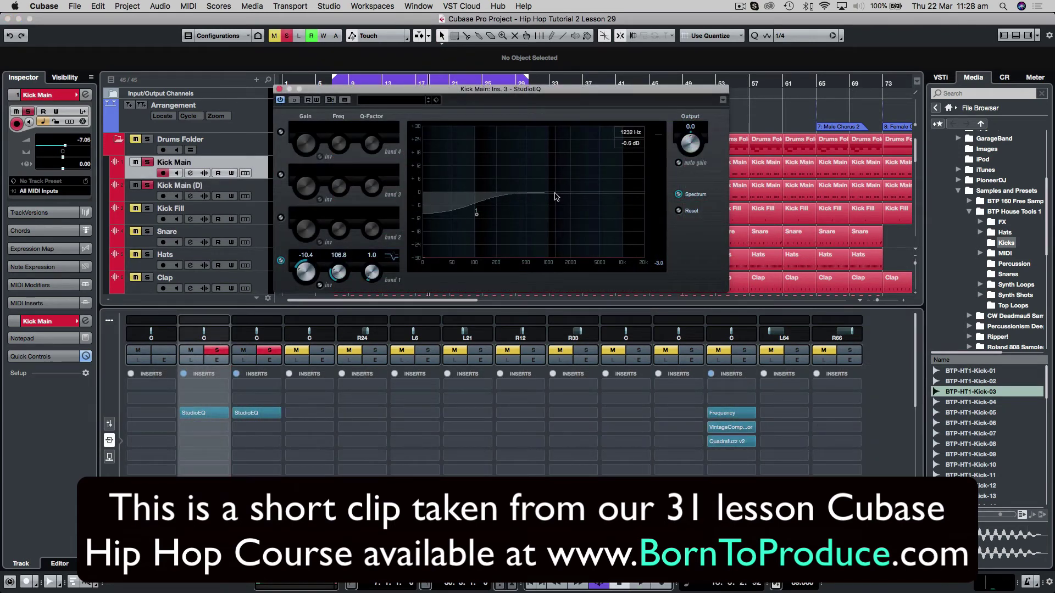
Enable band 3 in Kick Main's StudioEQ and play with only Kick Main soloed
{"action": "left_click", "coordinate": [556, 195]}
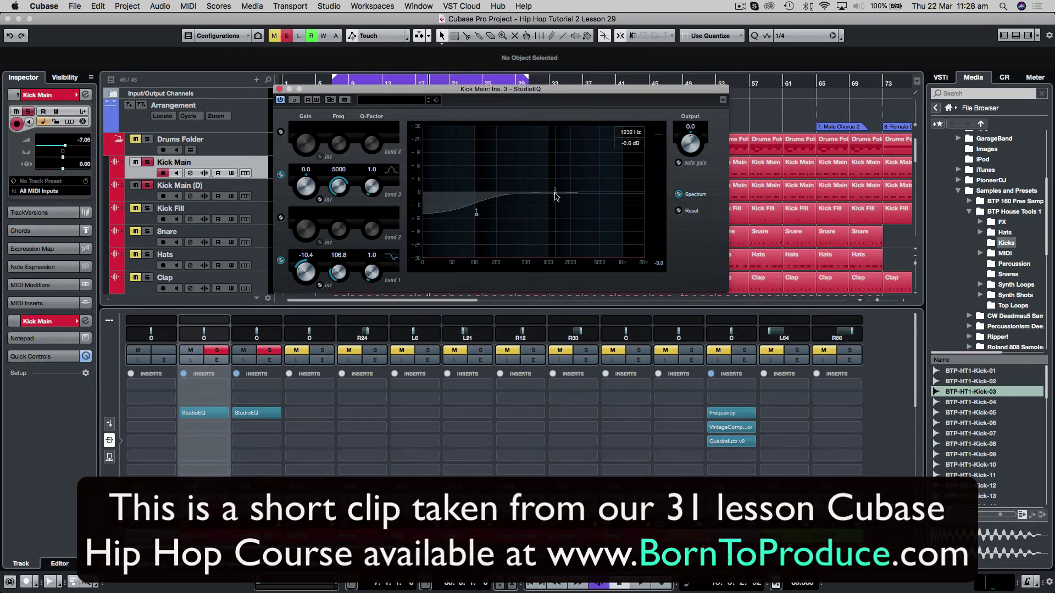
{"action": "left_click", "coordinate": [147, 163]}
{"action": "left_click", "coordinate": [148, 187]}
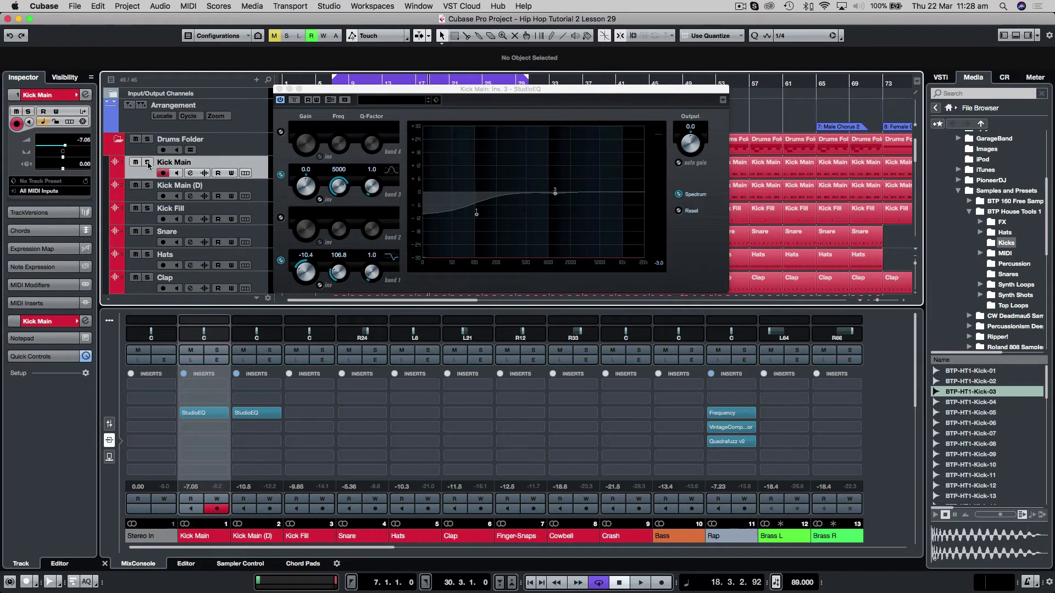
{"action": "left_click", "coordinate": [147, 163]}
{"action": "key", "text": "space"}
Set band 3 to a -5.4 dB cut at 1734 Hz with Q 0.5, and close the EQ
{"action": "mouse_move", "coordinate": [555, 194]}
{"action": "left_mouse_down"}
{"action": "mouse_move", "coordinate": [567, 172]}
{"action": "mouse_move", "coordinate": [565, 207]}
{"action": "left_mouse_up"}
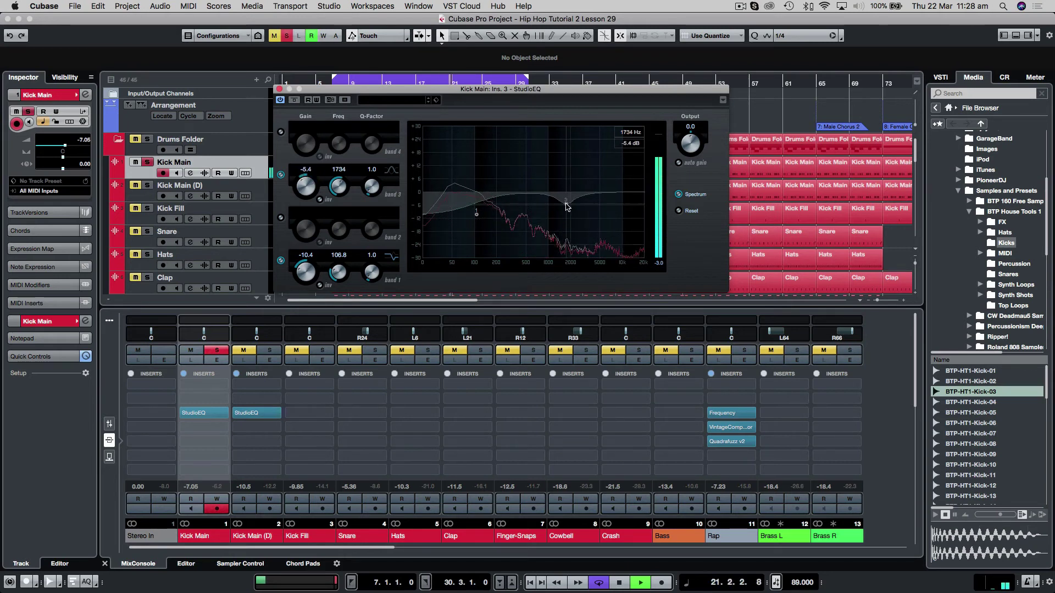
{"action": "scroll", "coordinate": [566, 204], "scroll_direction": "down", "scroll_amount": 3}
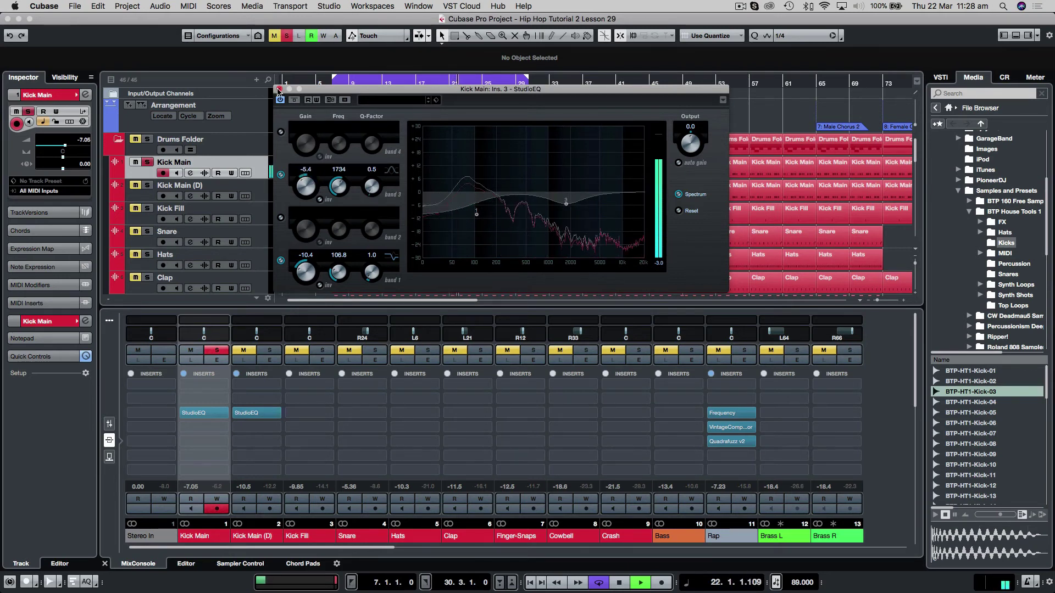
{"action": "left_click", "coordinate": [278, 89]}
{"action": "key", "text": "space"}
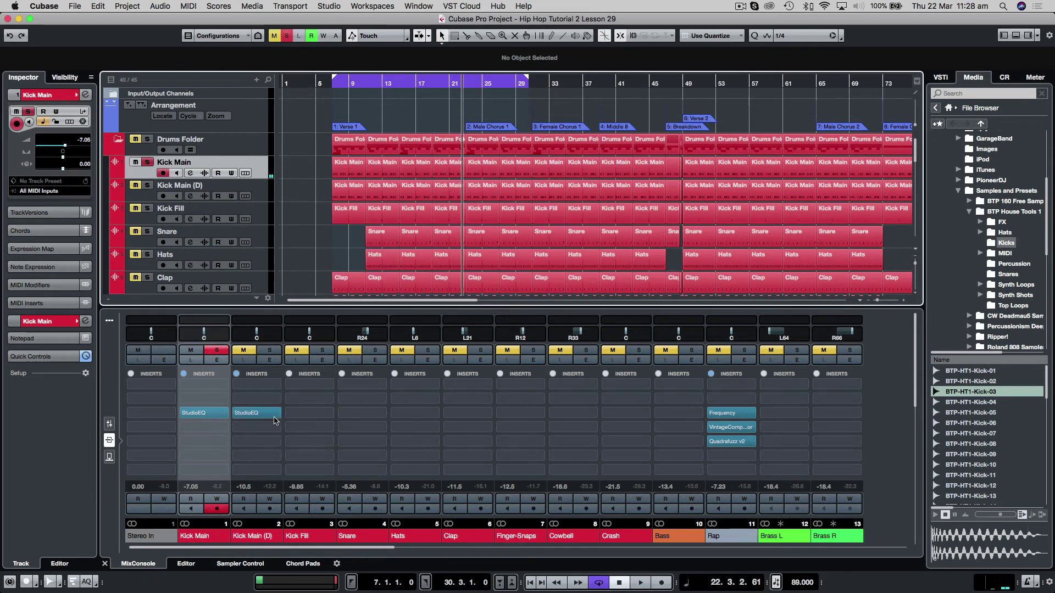
Play back with Kick Main (D) soloed to audition the kick alone, then stop
{"action": "key", "text": "space"}
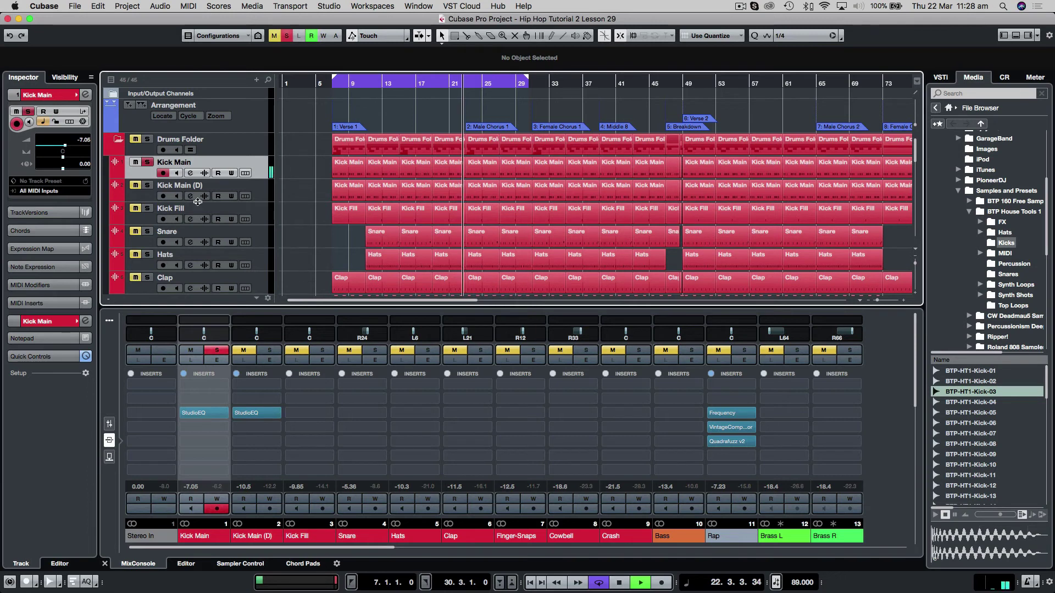
{"action": "left_click", "coordinate": [147, 185]}
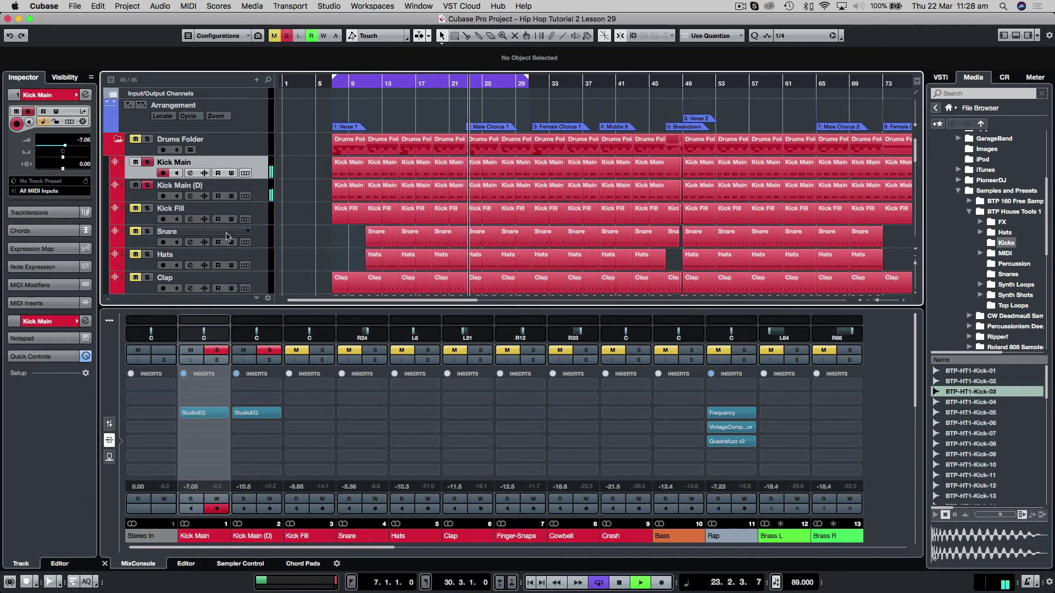
{"action": "key", "text": "space"}
Clear the kick solo and play the full mix from the bar 6 cycle start
{"action": "left_click", "coordinate": [148, 185]}
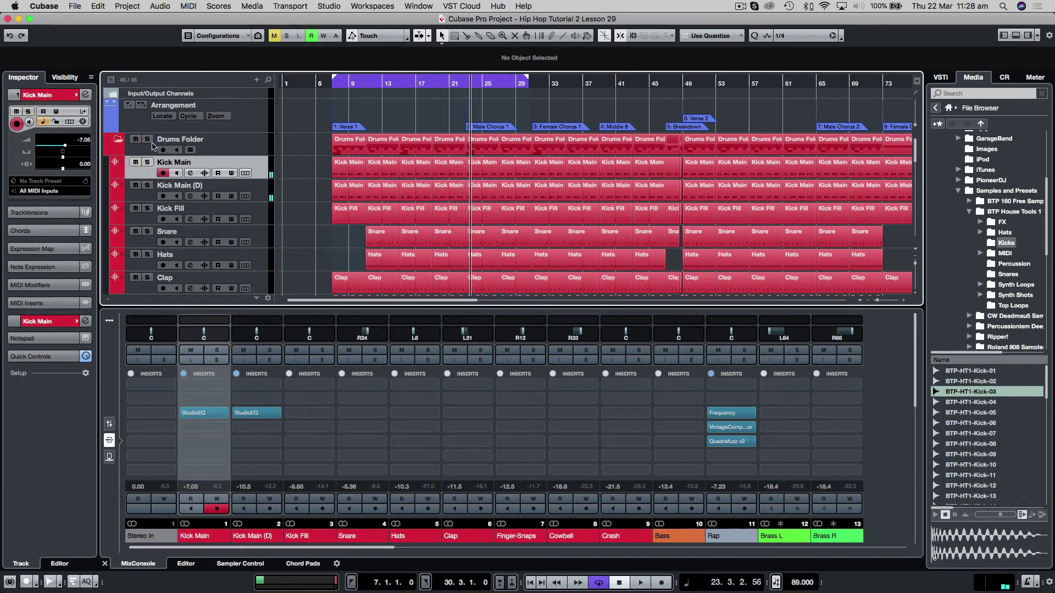
{"action": "key", "text": "1"}
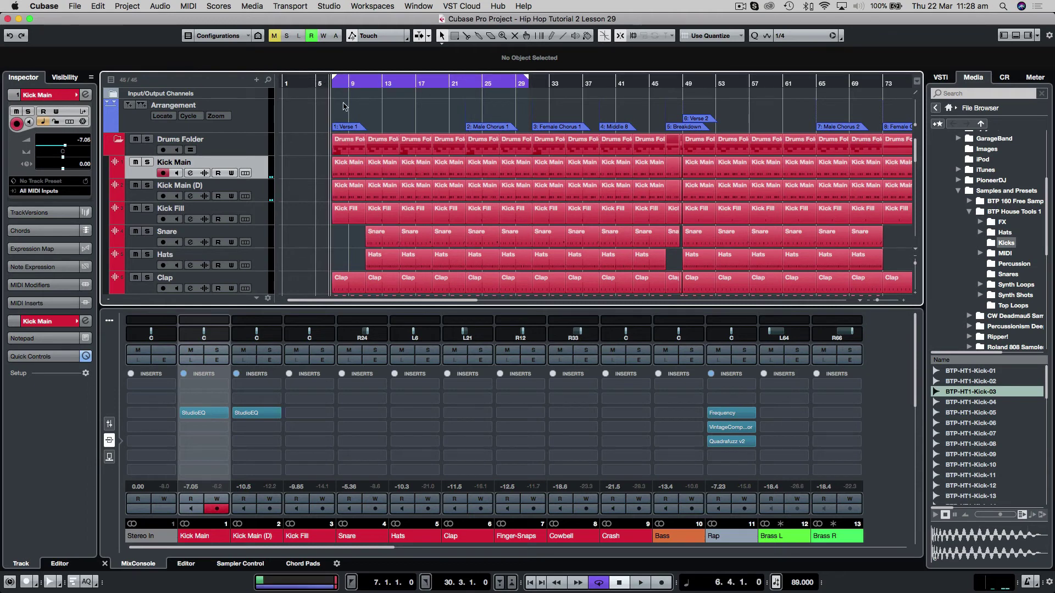
{"action": "key", "text": "space"}
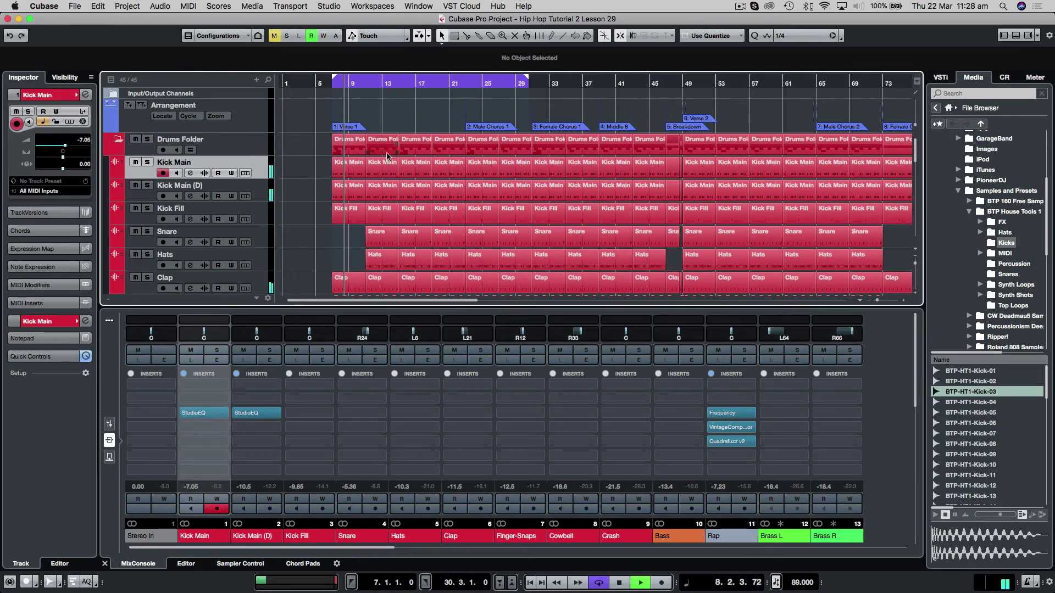
Mute the Bass track and restart playback to hear the beat without bass
{"action": "scroll", "coordinate": [229, 182], "scroll_direction": "down", "scroll_amount": 5}
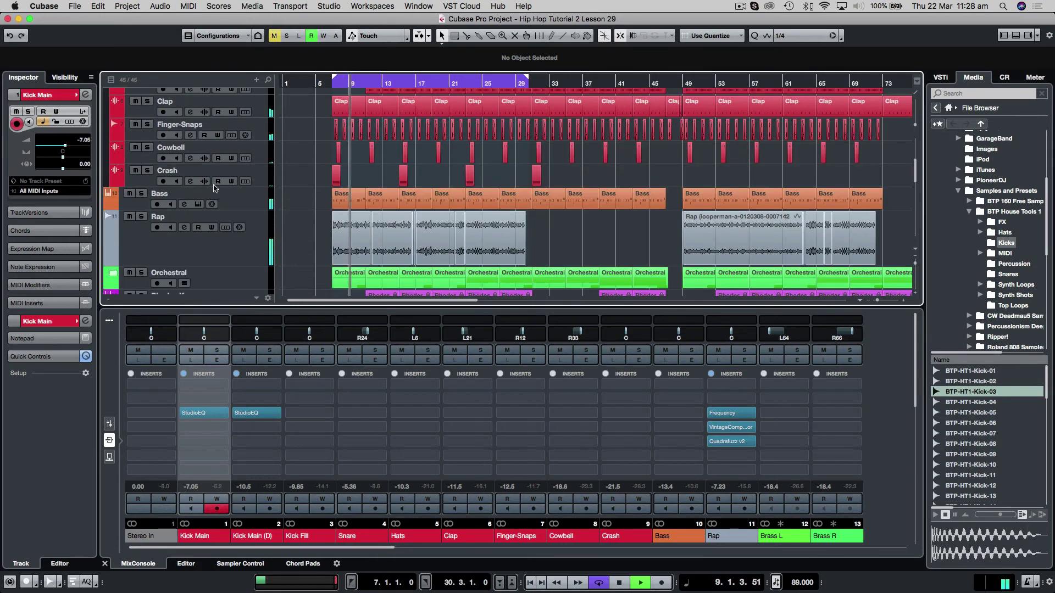
{"action": "left_click", "coordinate": [129, 194]}
{"action": "key", "text": "space"}
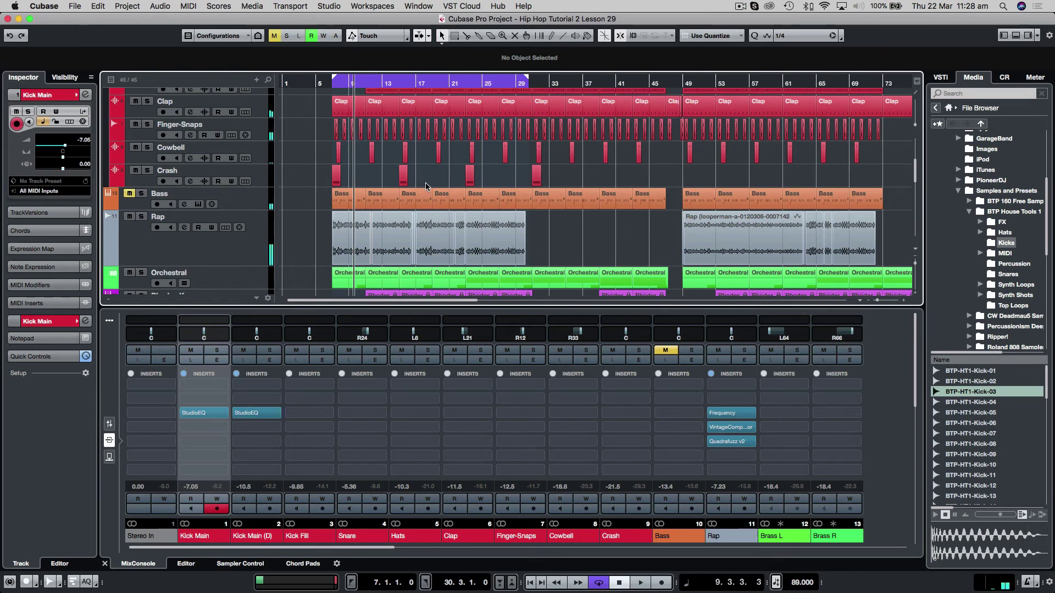
{"action": "scroll", "coordinate": [448, 192], "scroll_direction": "up", "scroll_amount": 3}
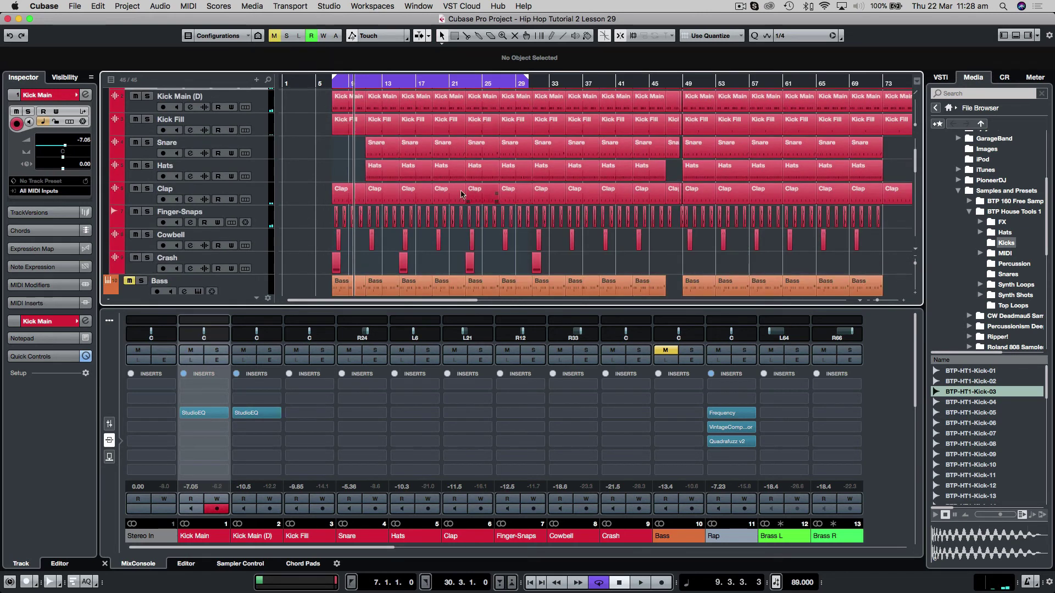
{"action": "key", "text": "space"}
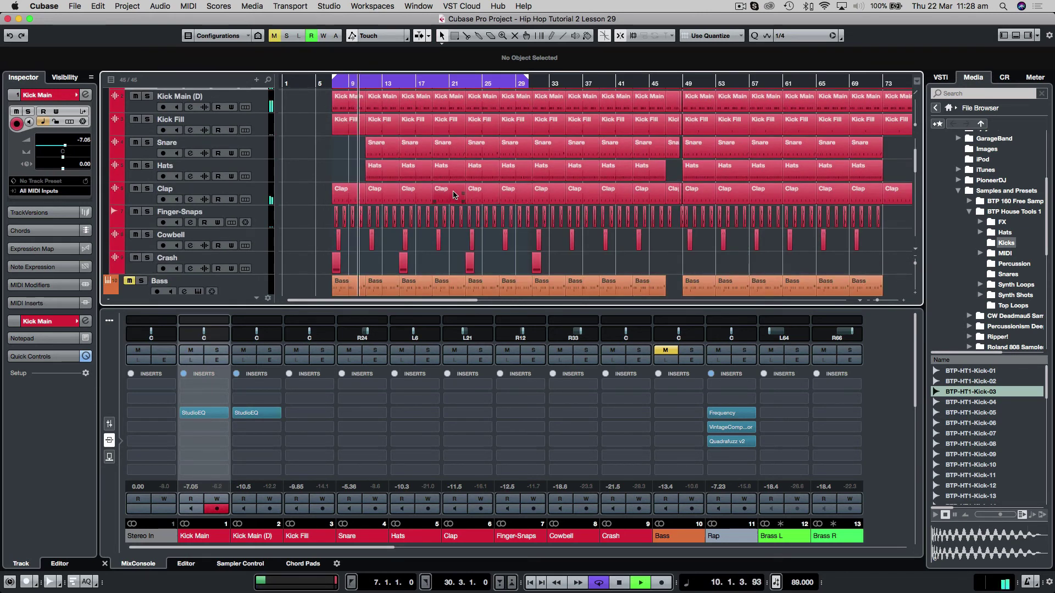